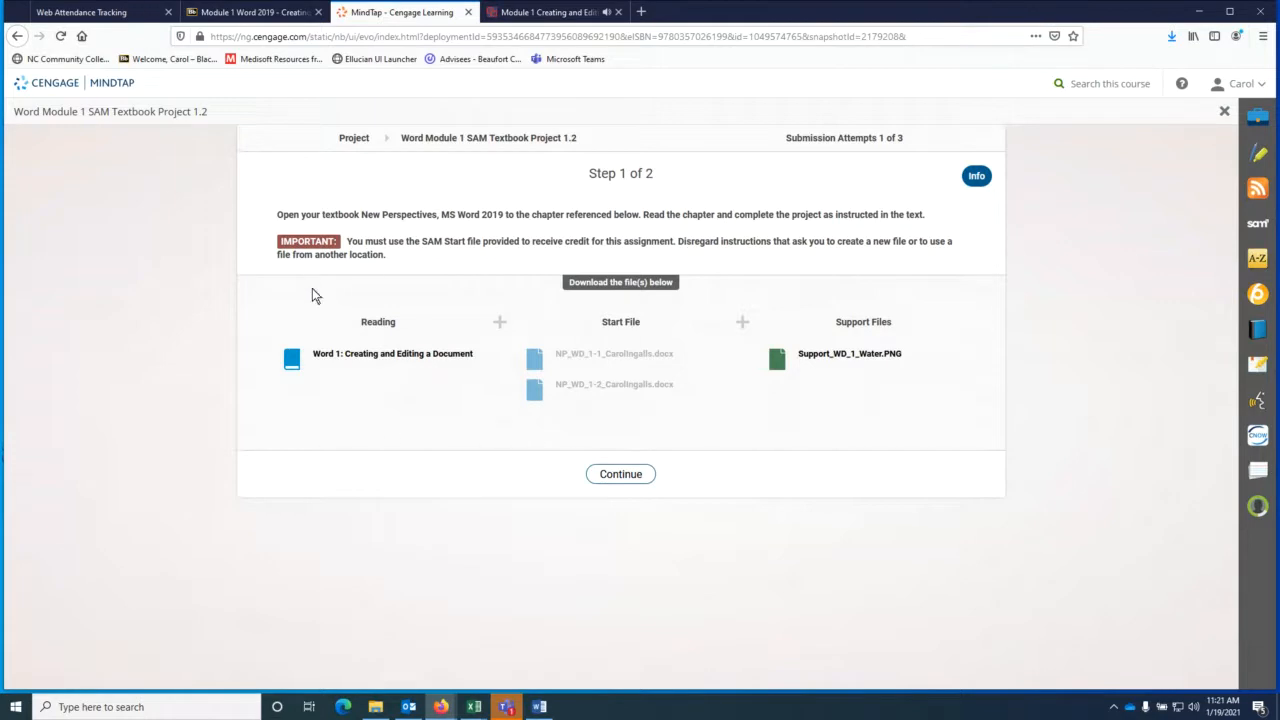
Step: Switch to Word, show the downloaded NP_WD_1-1 start document full screen and enable editing
click(616, 360)
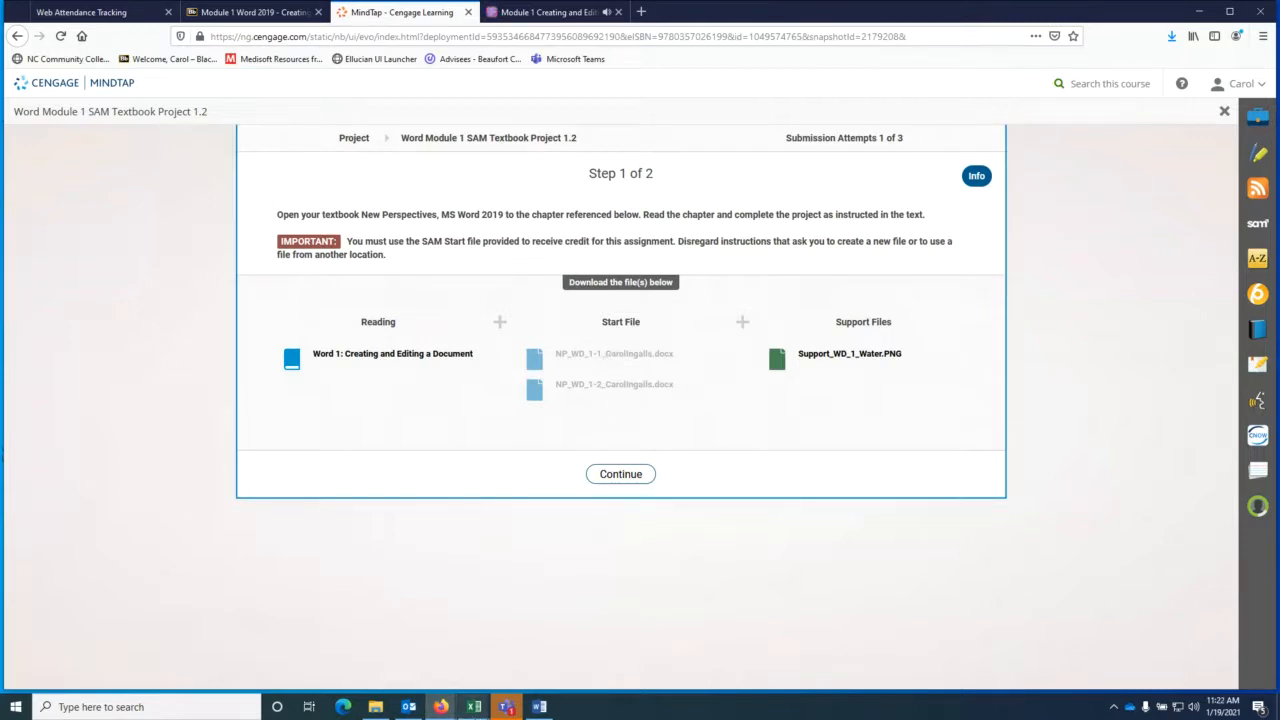
click(540, 707)
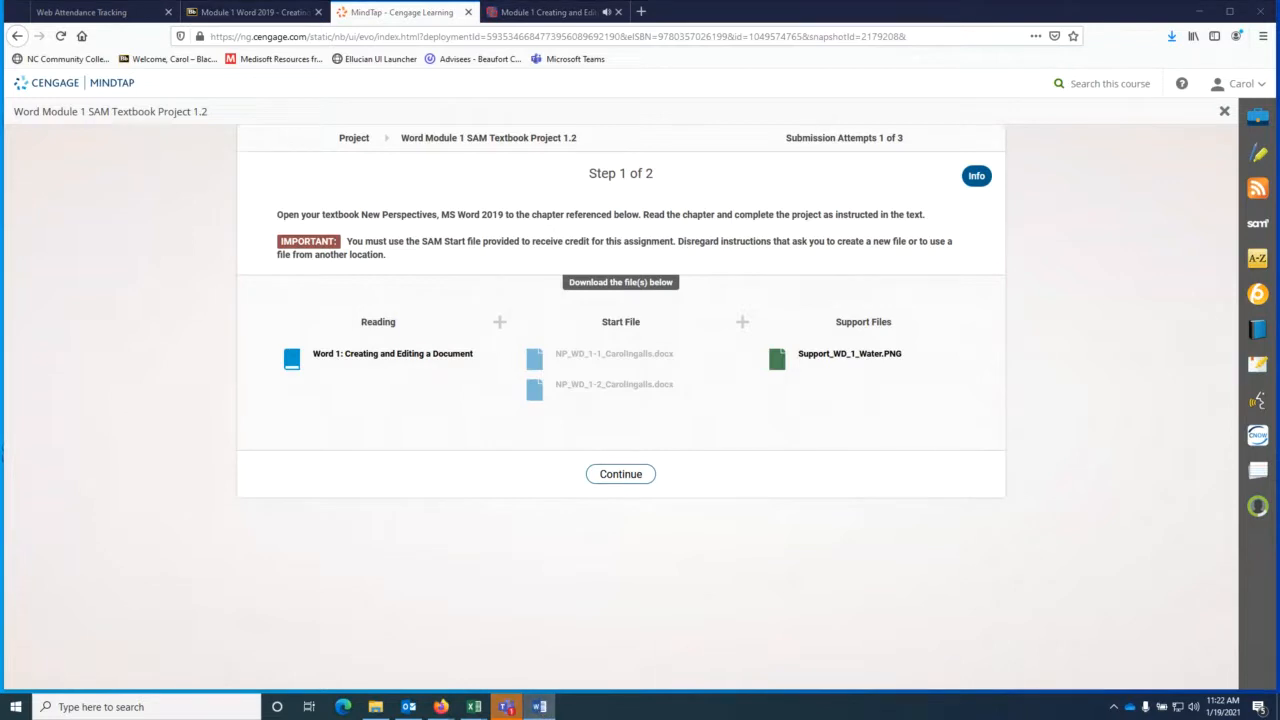
drag(1144, 236, 592, 0)
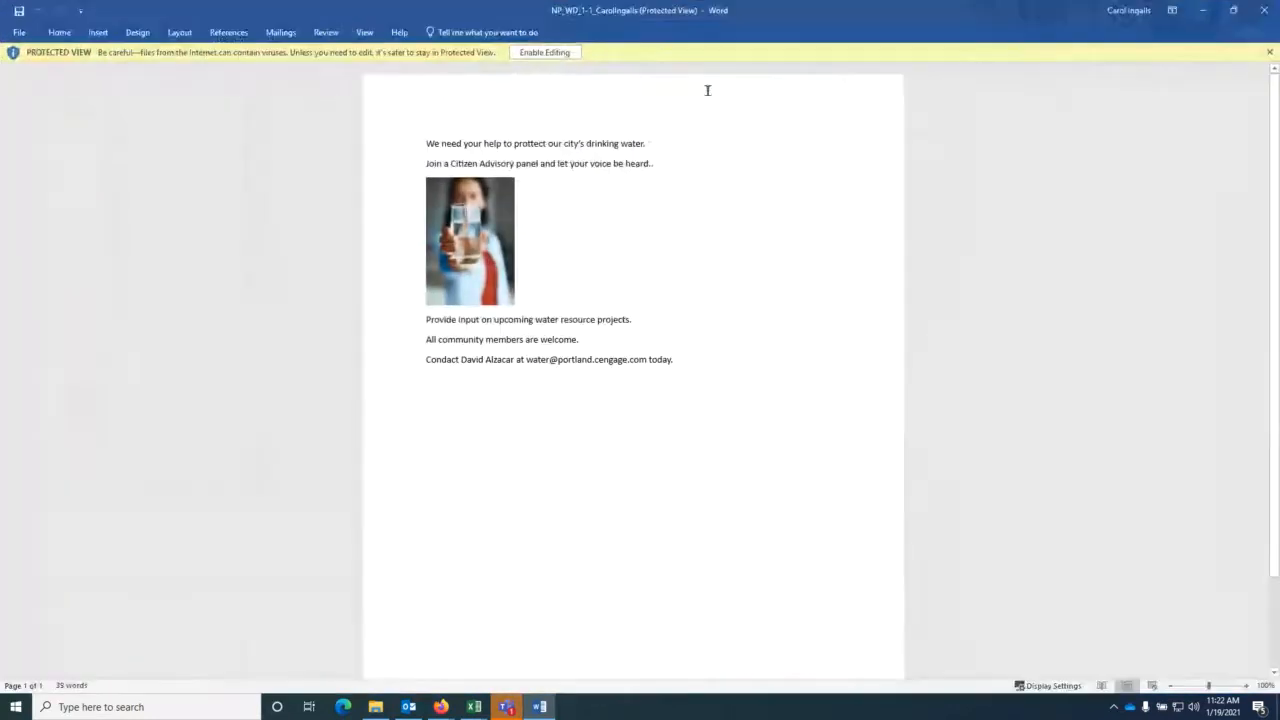
click(566, 48)
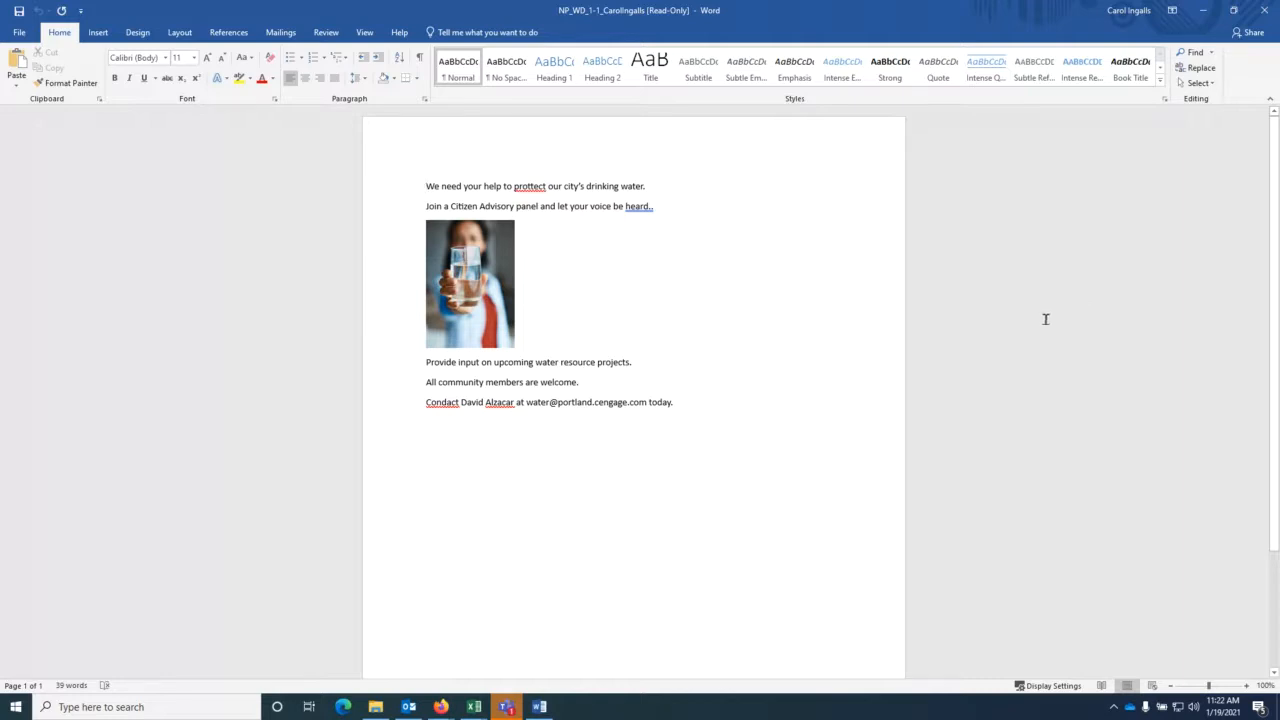
Step: Start saving a copy of the document in OST 136 > 2021SP OST 136 > Module 1 Creating and Editing A Document
click(19, 34)
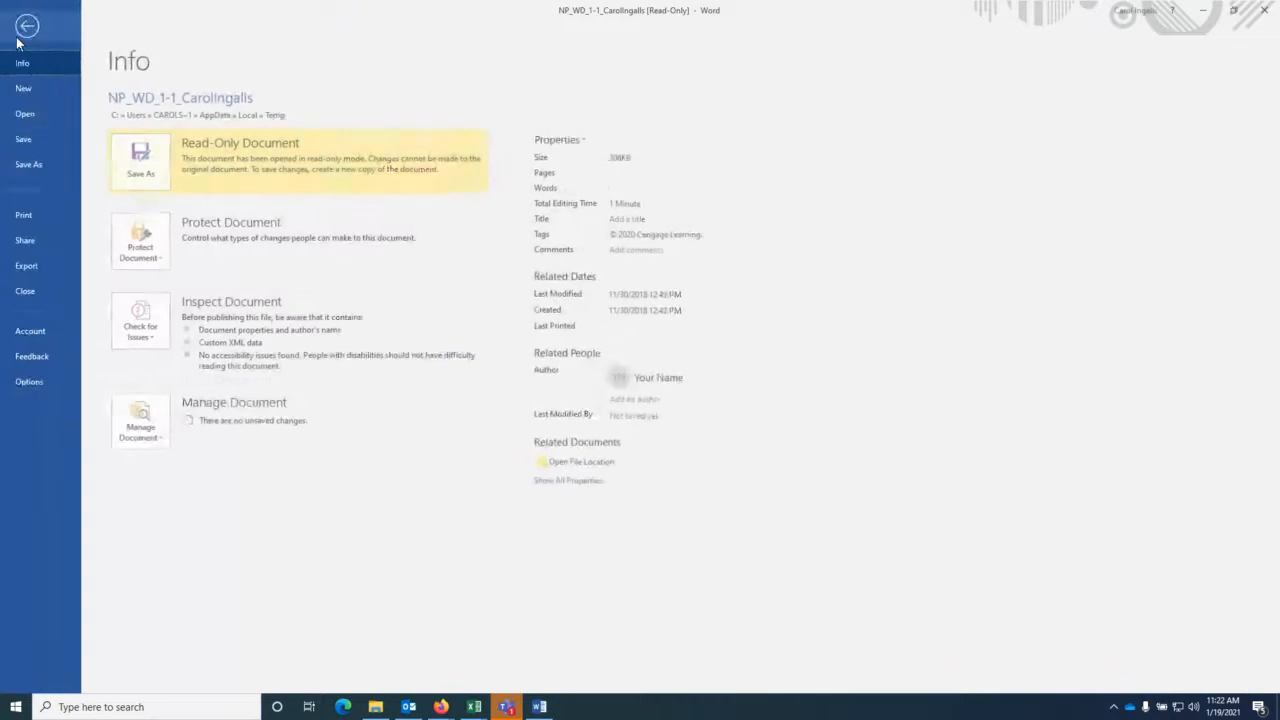
click(29, 167)
click(160, 296)
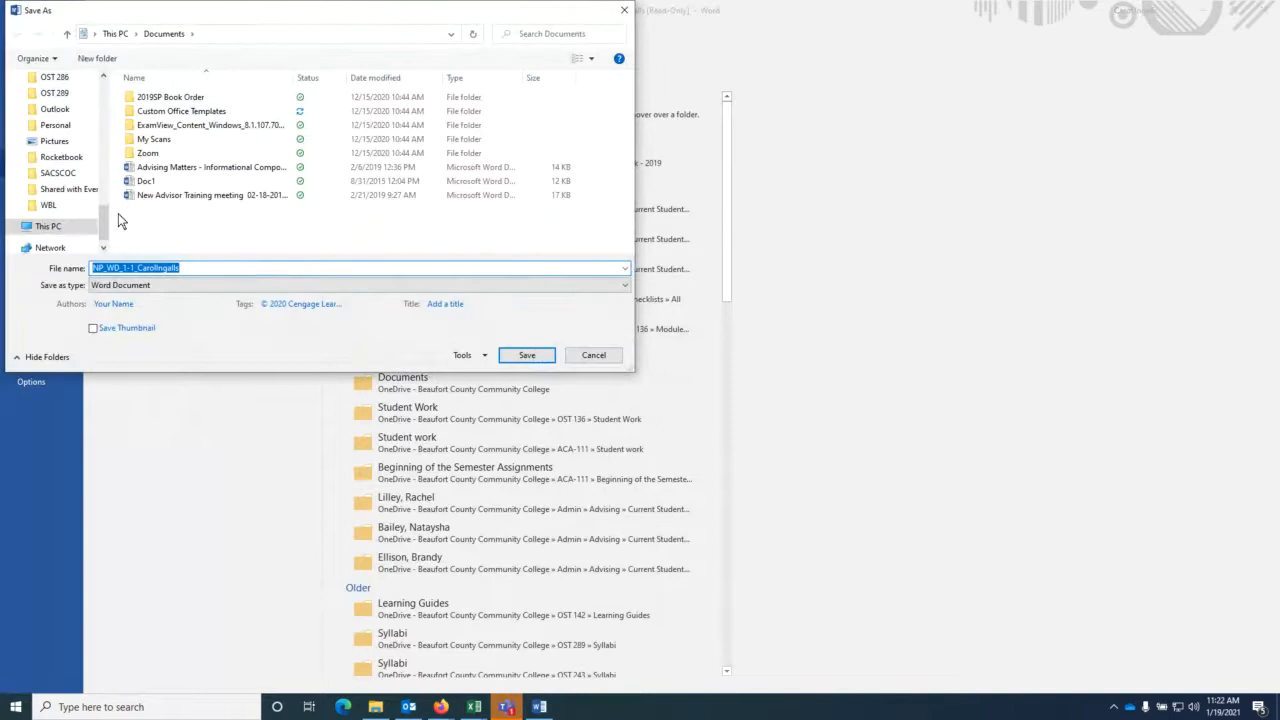
drag(100, 230, 100, 175)
click(55, 173)
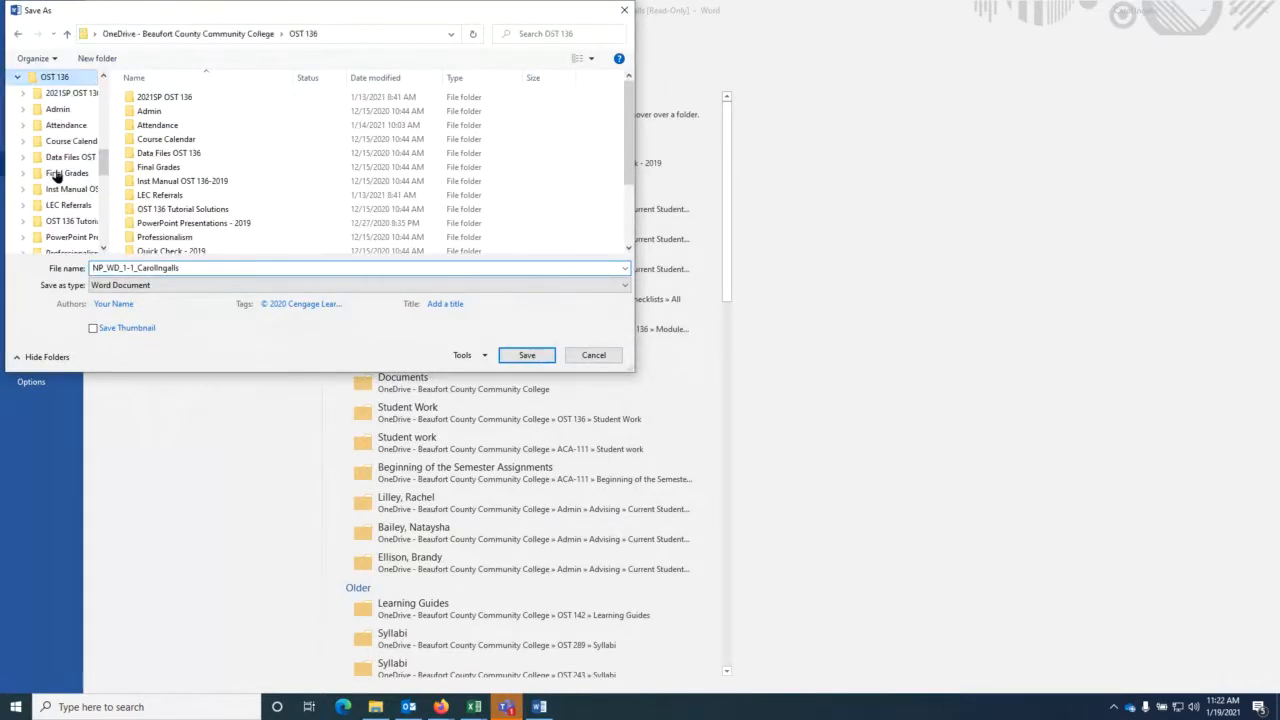
double_click(175, 100)
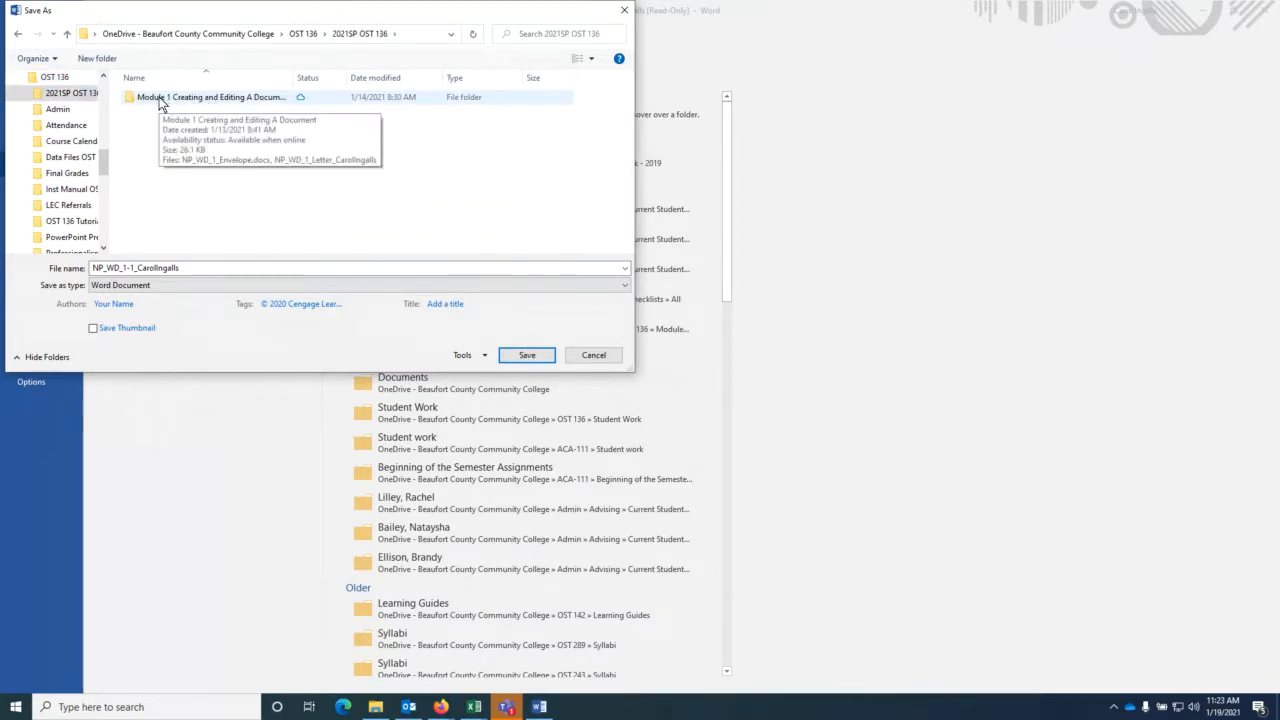
double_click(159, 98)
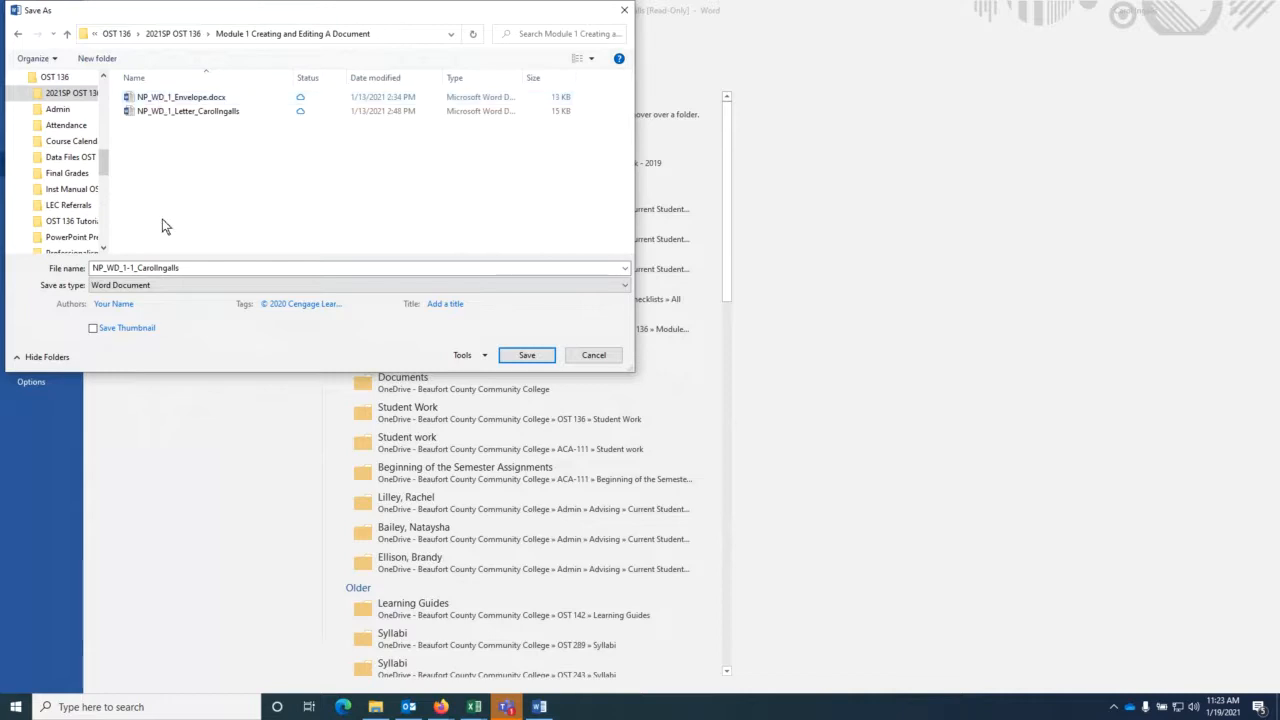
Step: Insert "Flyer_" before the student's name in the NP_WD_1-1 file name and save the Word document
triple_click(201, 267)
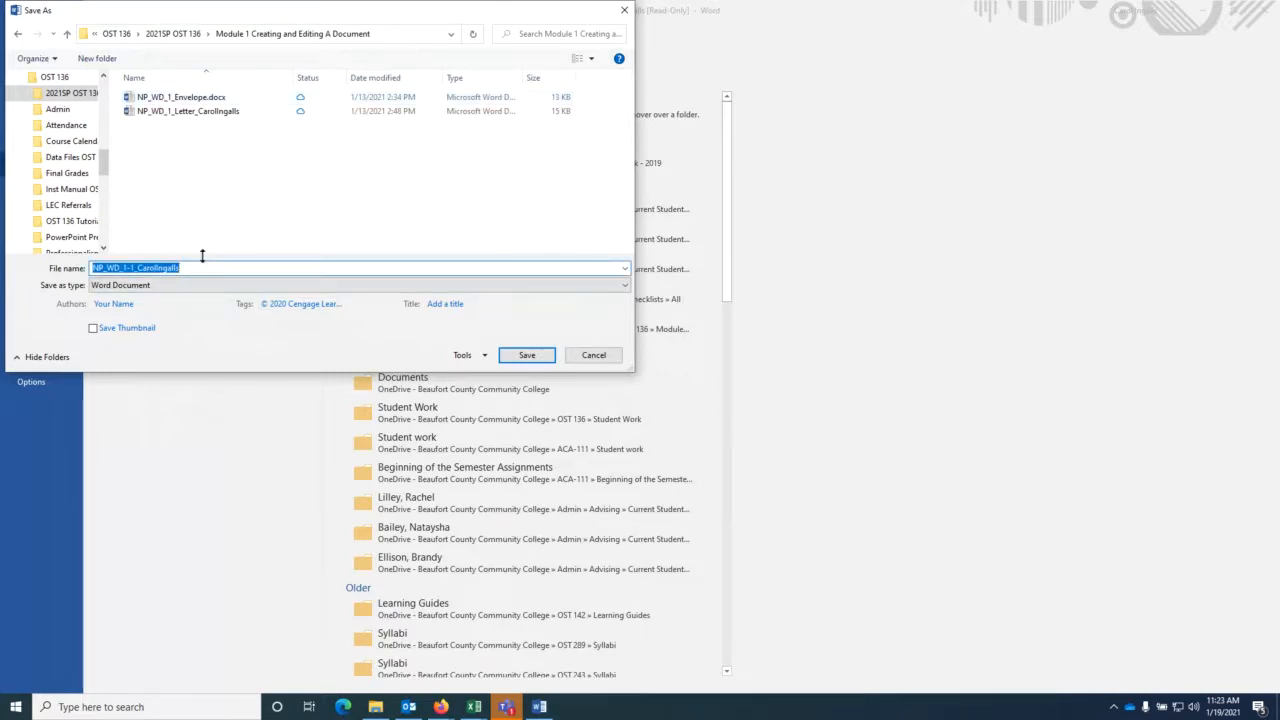
key(Left)
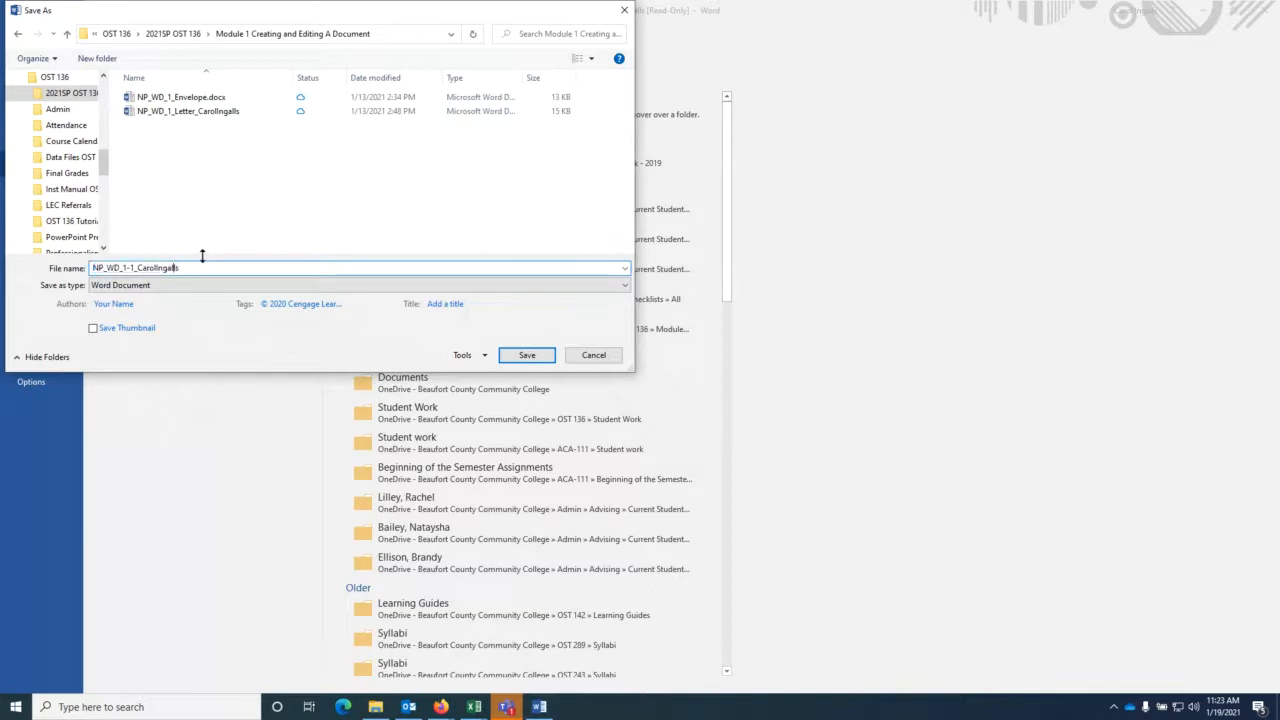
key(Left)
key(Left)
key(Left)
key(Left)
key(Left)
key(Left)
key(Left)
key(Left)
text(Flyer_)
key(BackSpace)
text(_)
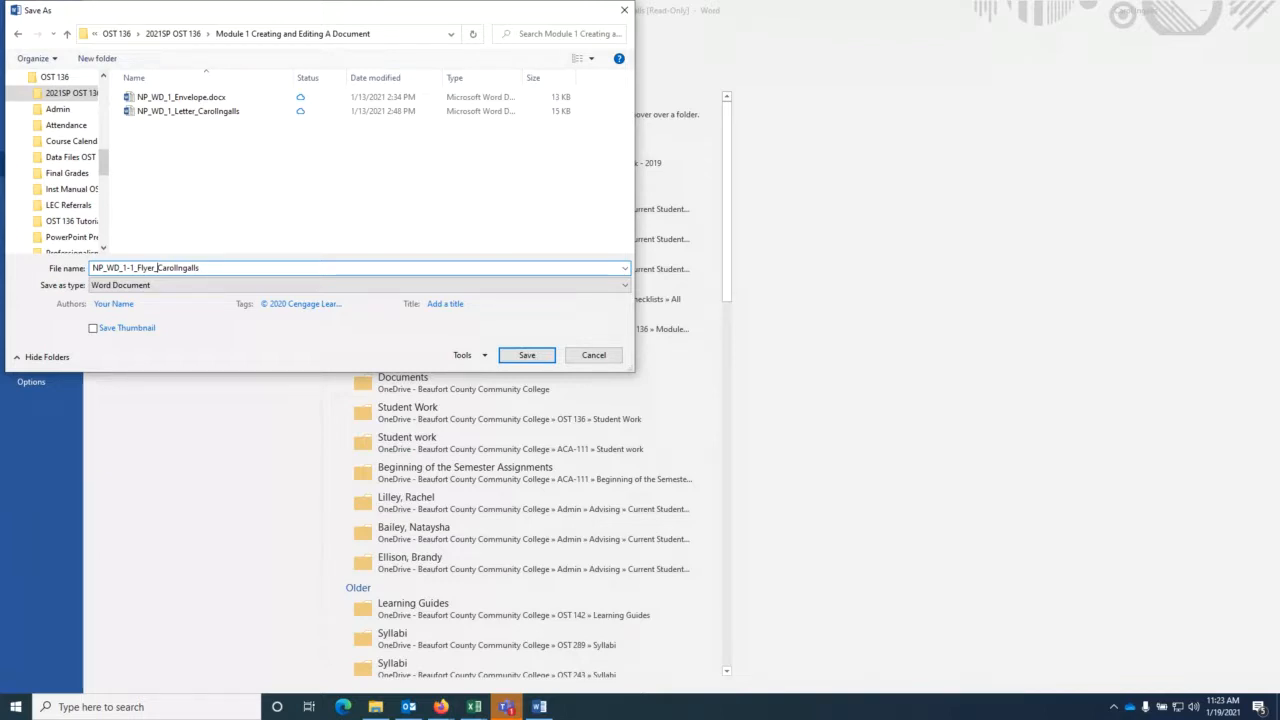
click(528, 365)
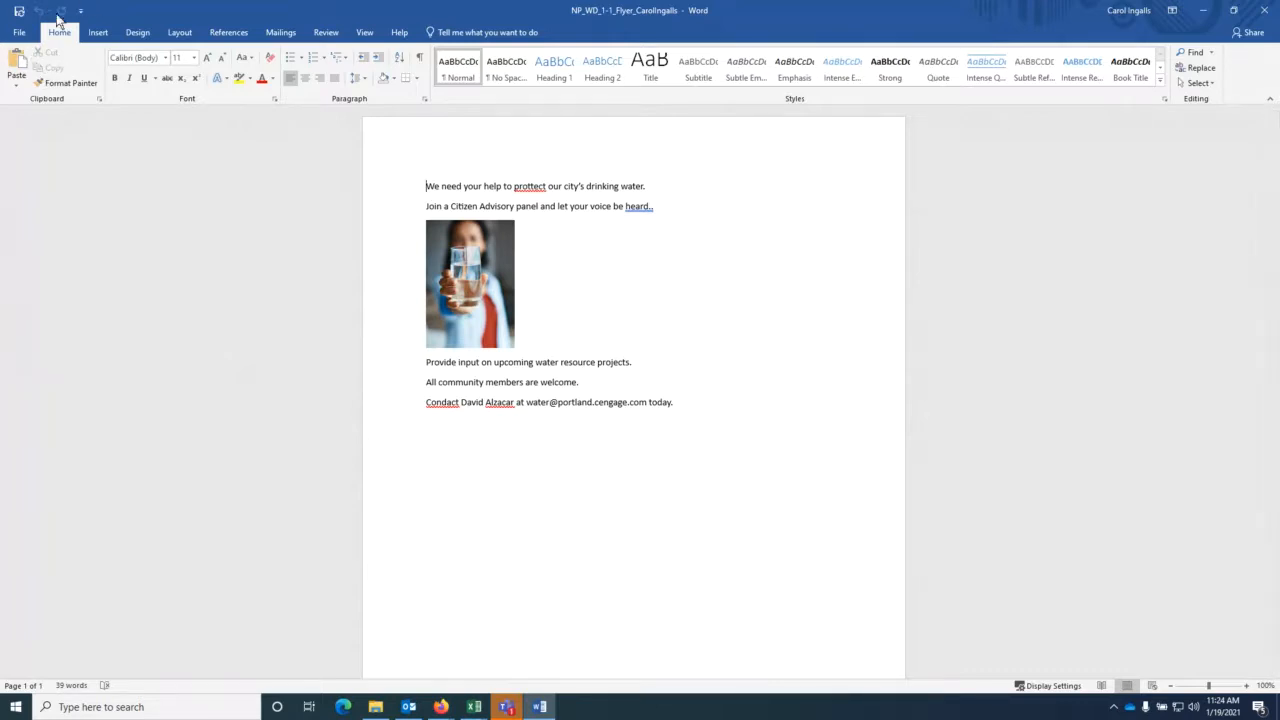
Step: Set the document's zoom level to 120%
click(180, 32)
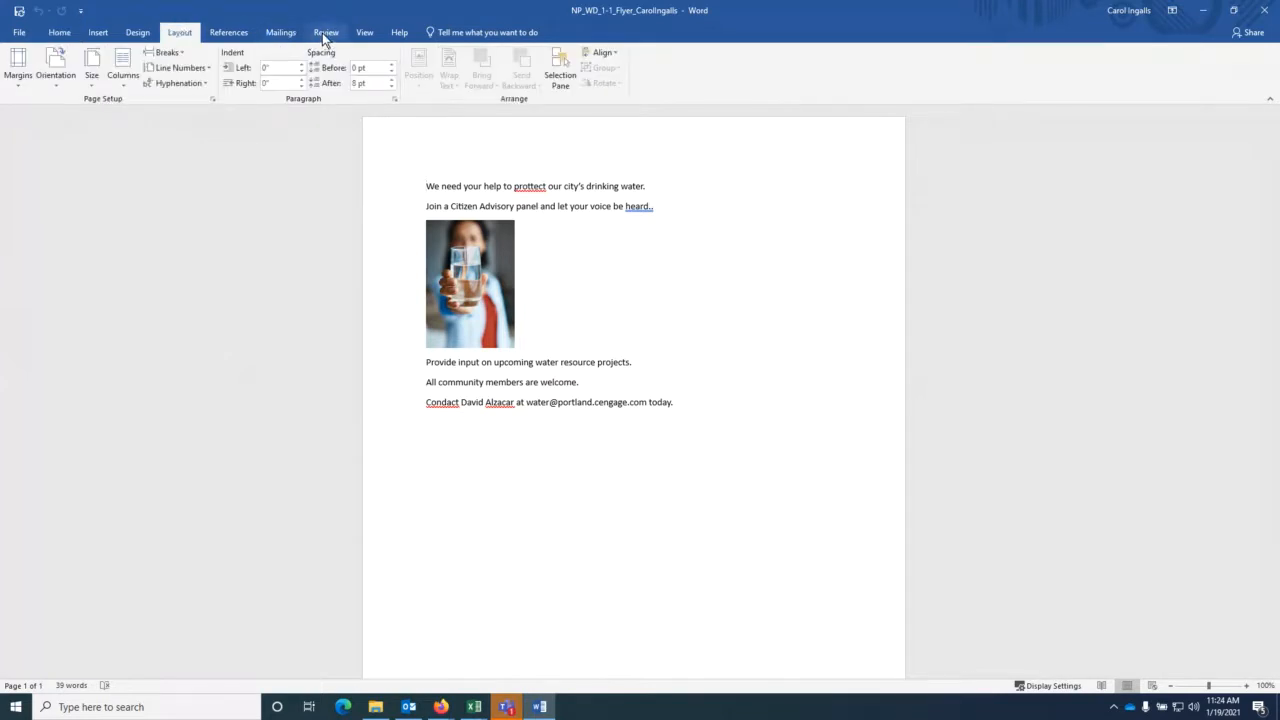
click(364, 32)
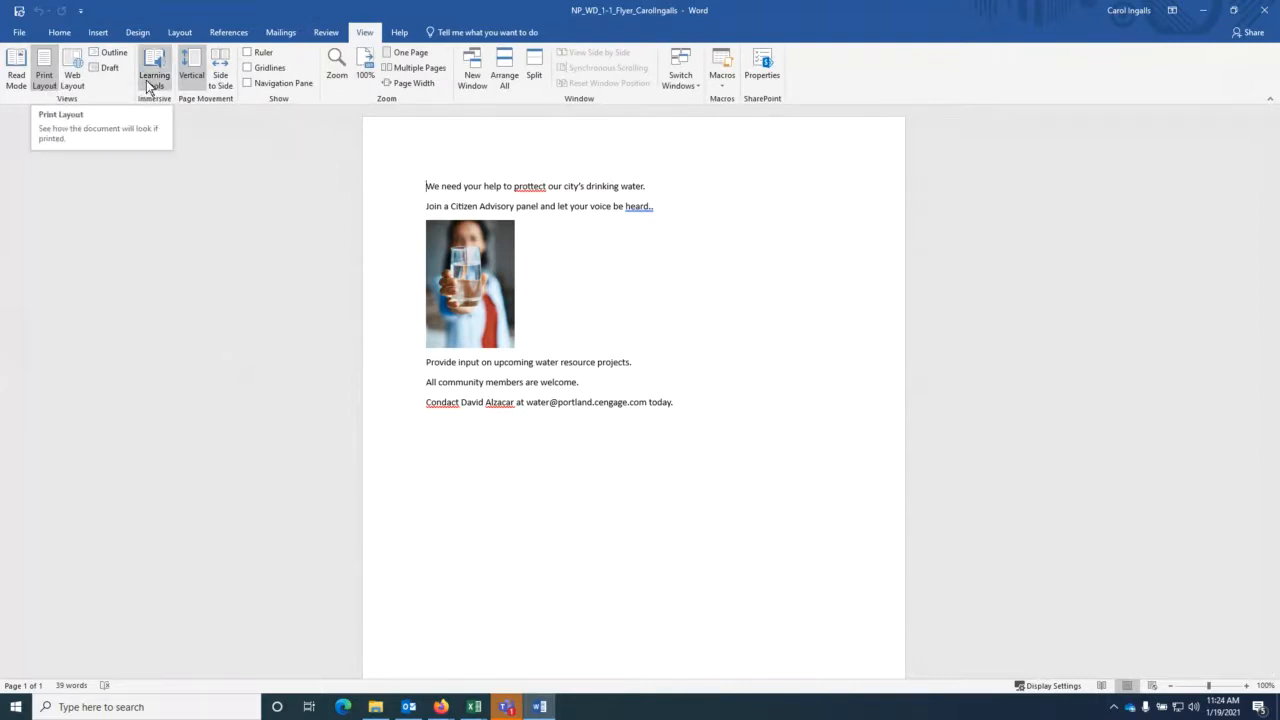
click(334, 57)
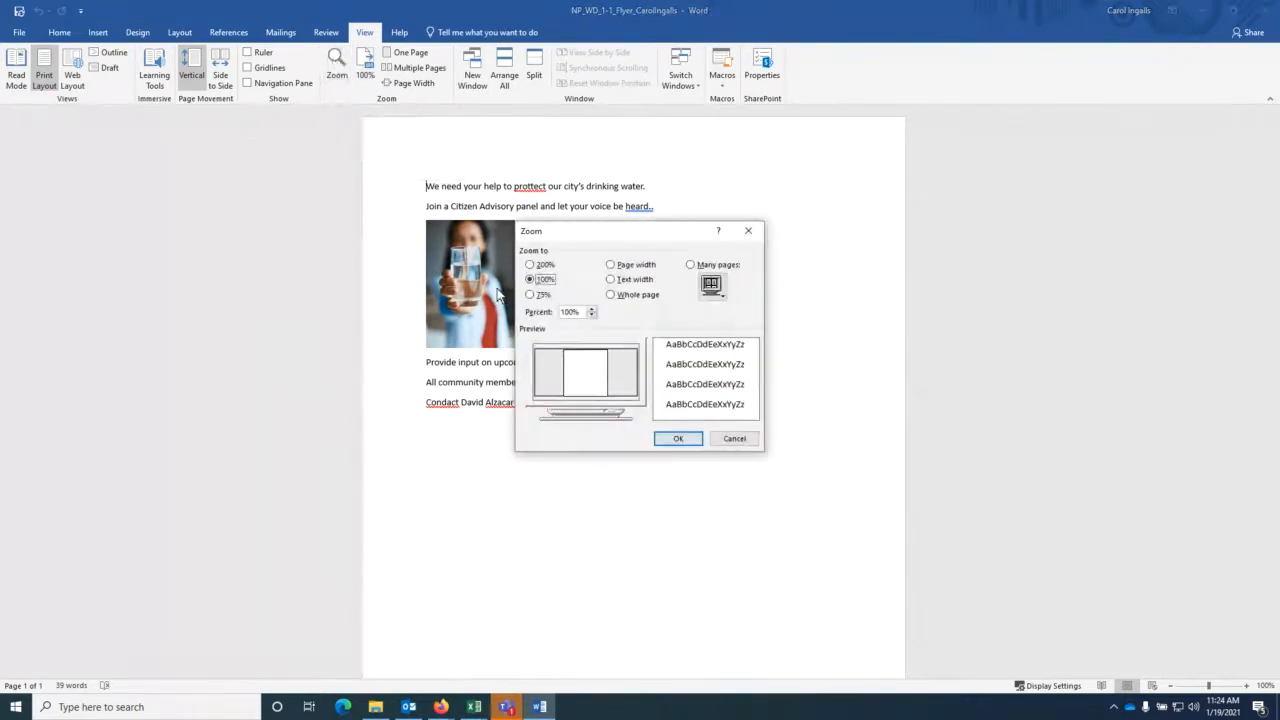
double_click(576, 312)
text(120)
click(679, 437)
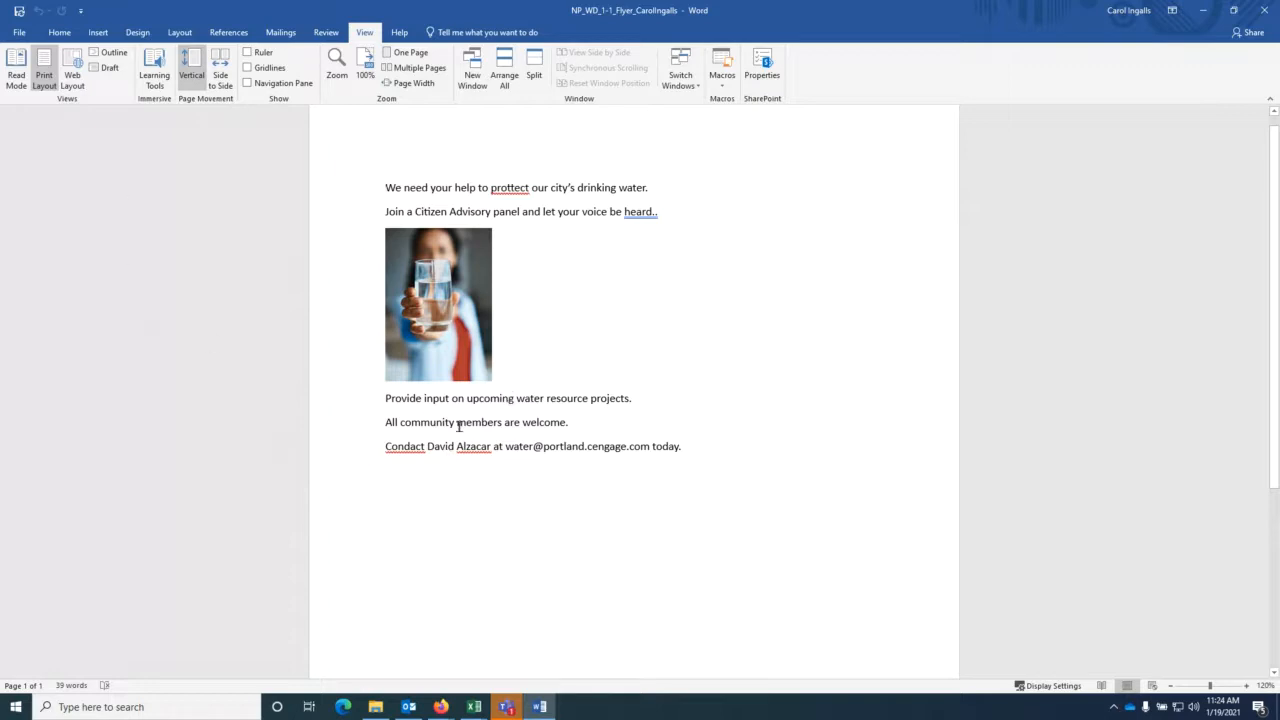
scroll(785, 345, up, 1)
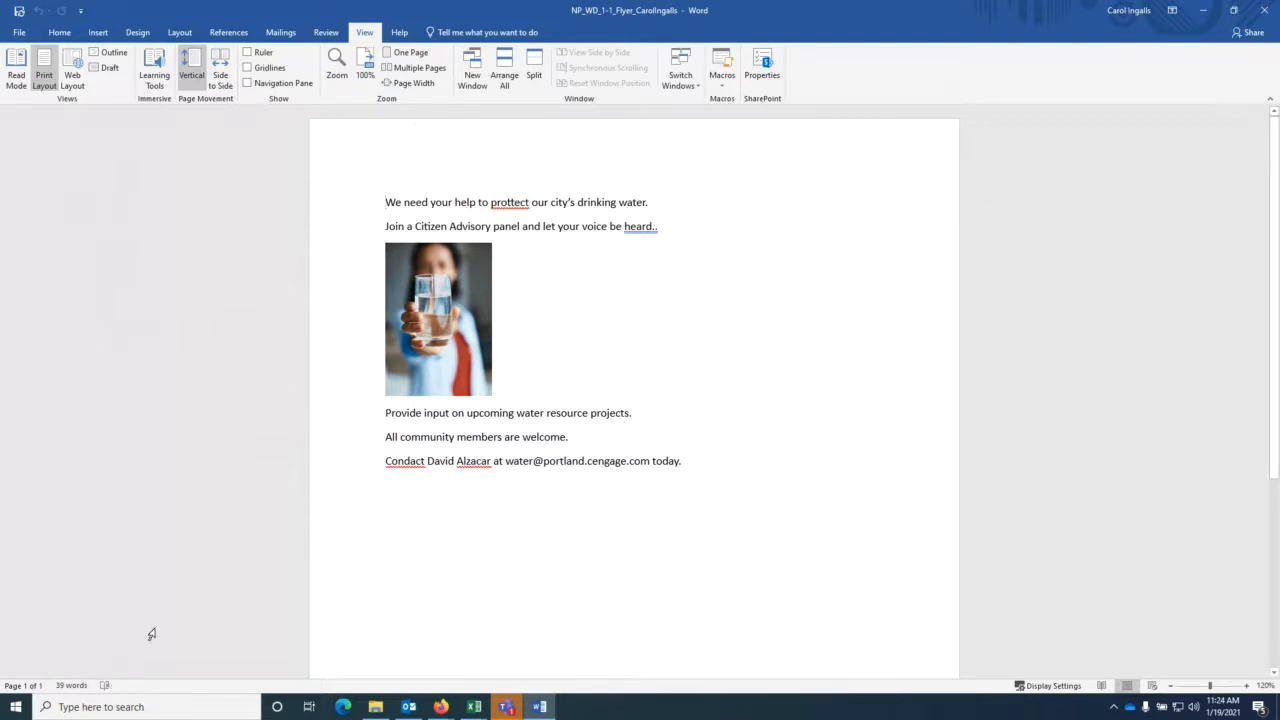
Step: Show the ruler and turn on the nonprinting formatting marks in the flyer
click(247, 52)
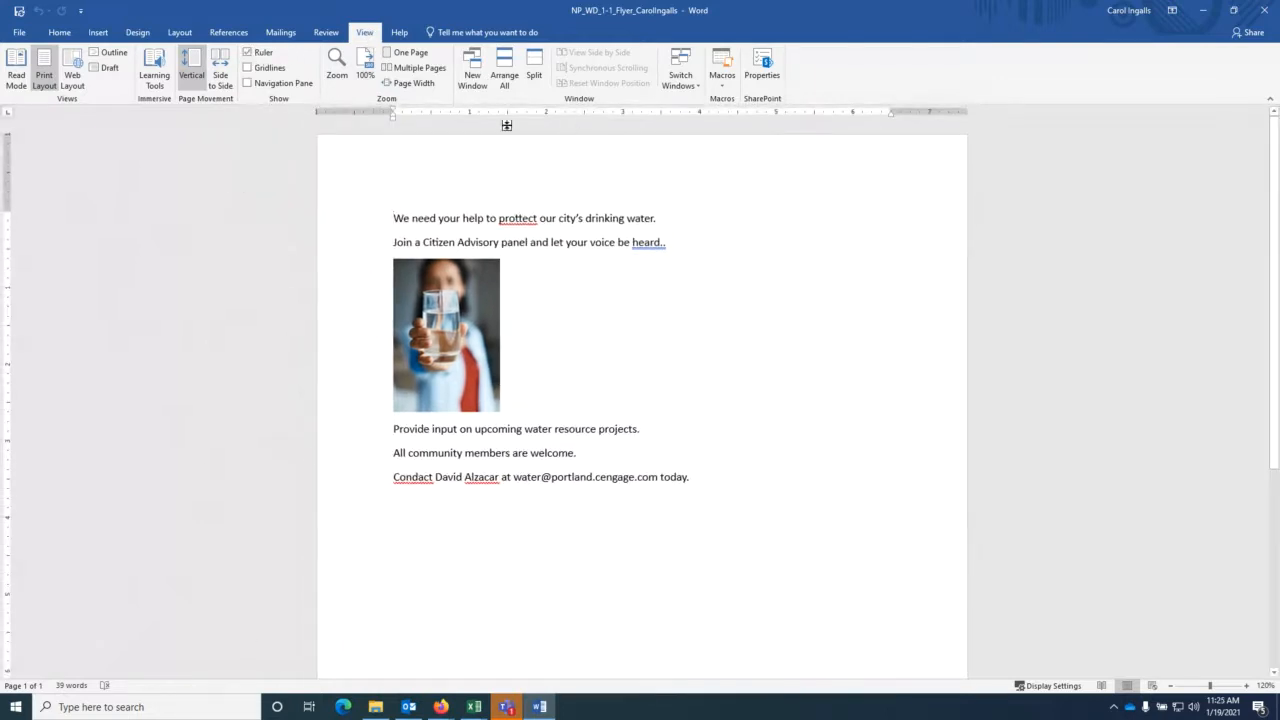
click(60, 33)
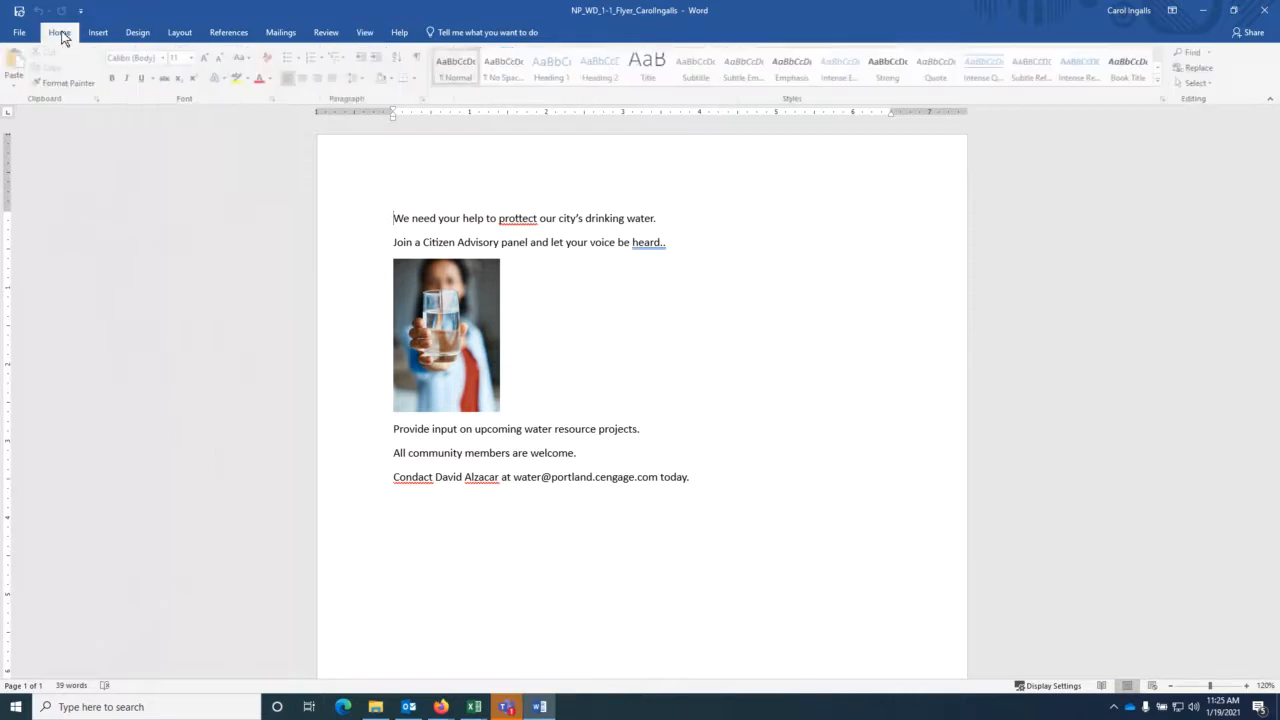
click(420, 58)
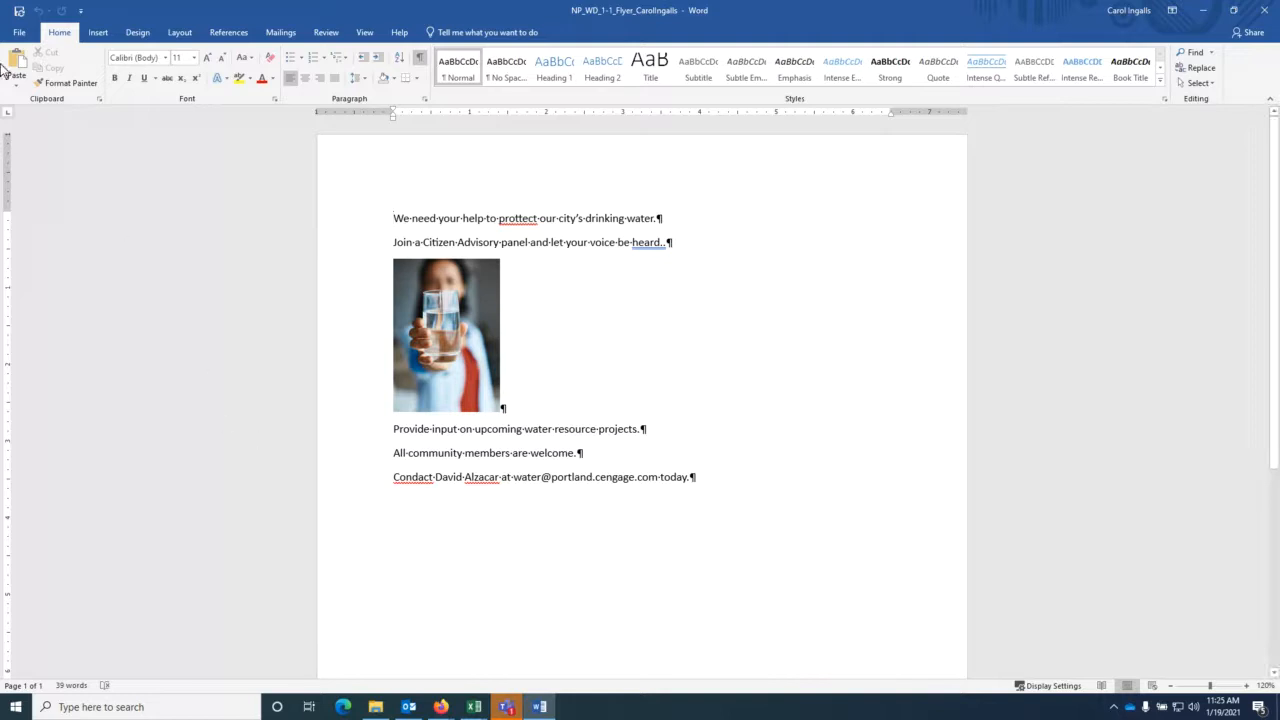
Step: Open the proofing options and review the spelling and grammar correction settings
click(19, 32)
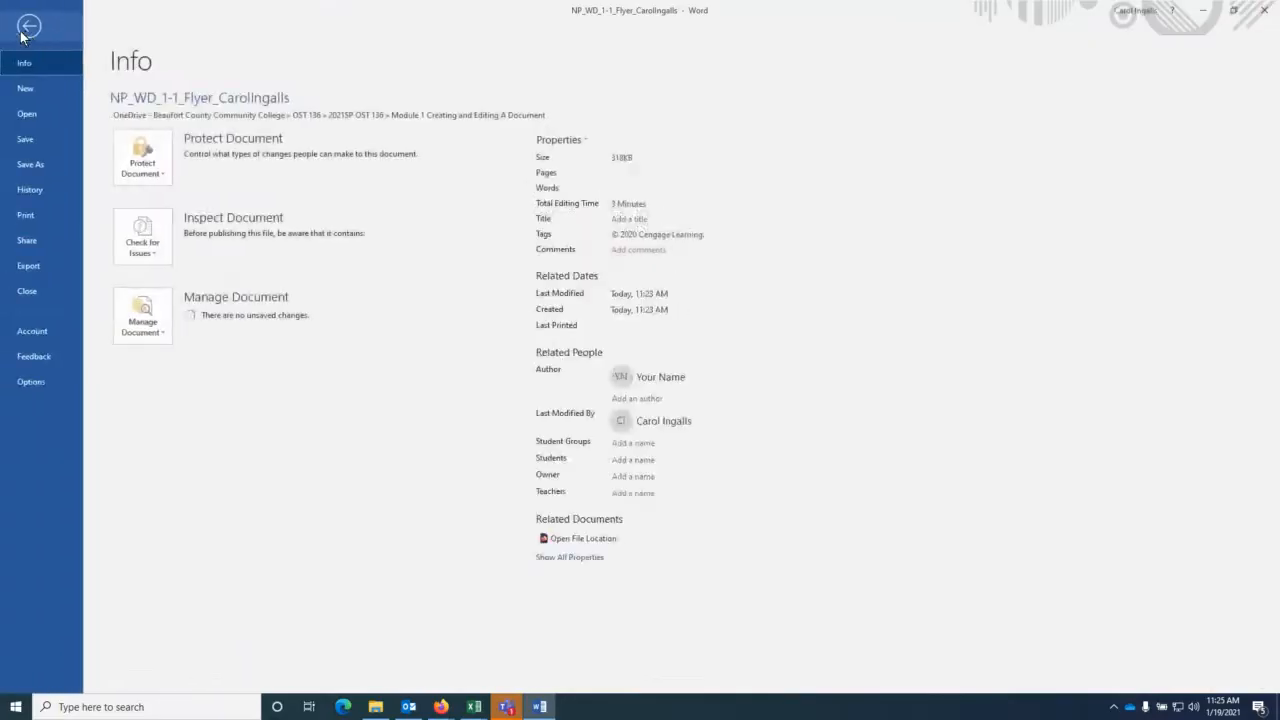
click(31, 382)
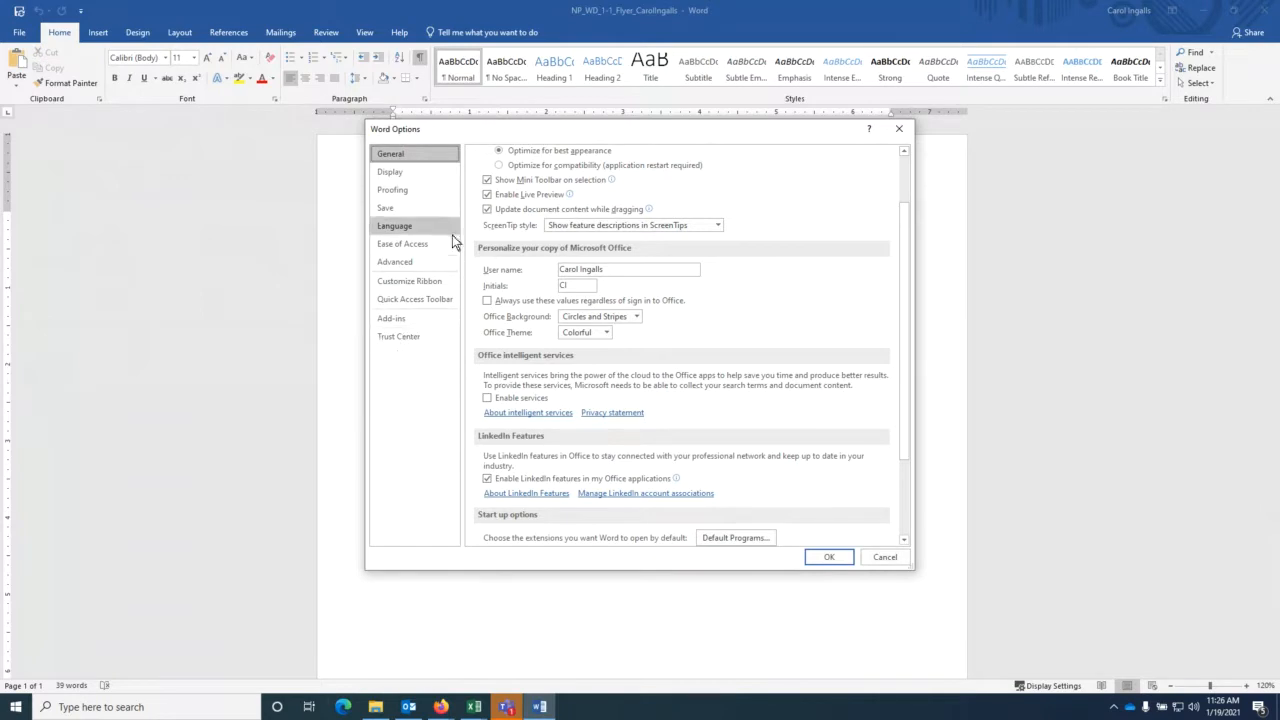
click(395, 190)
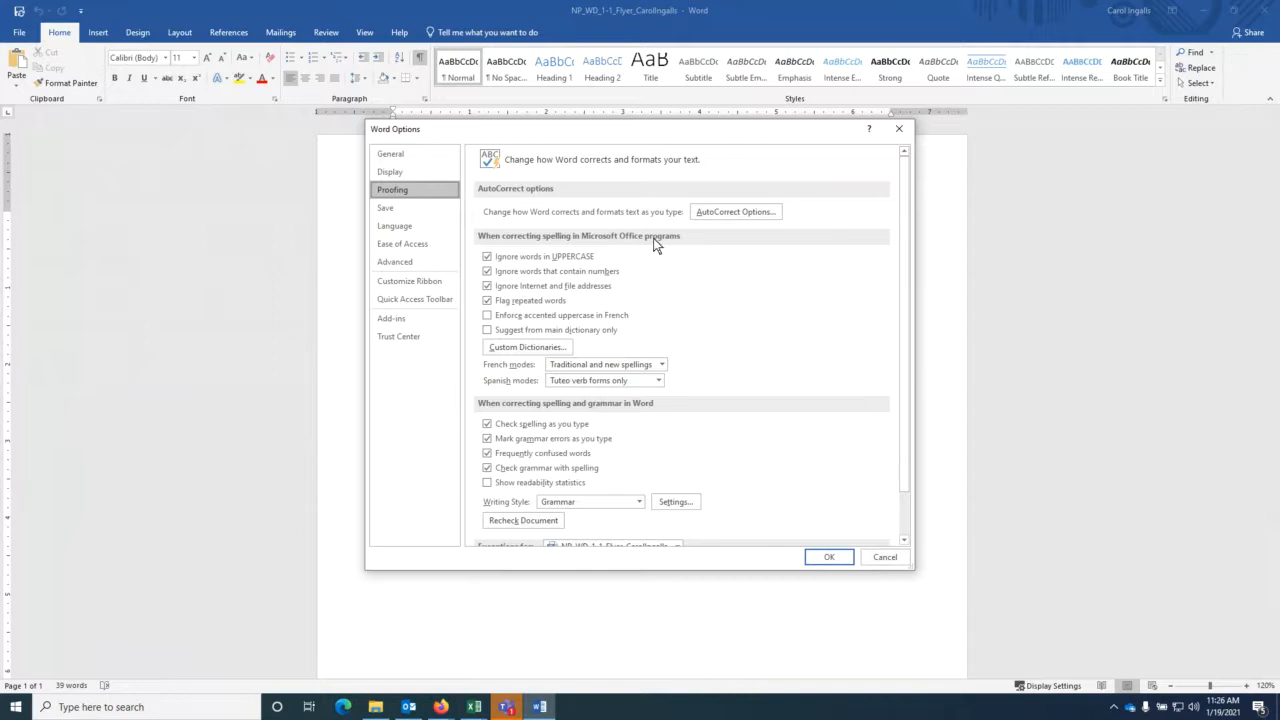
scroll(702, 268, down, 1)
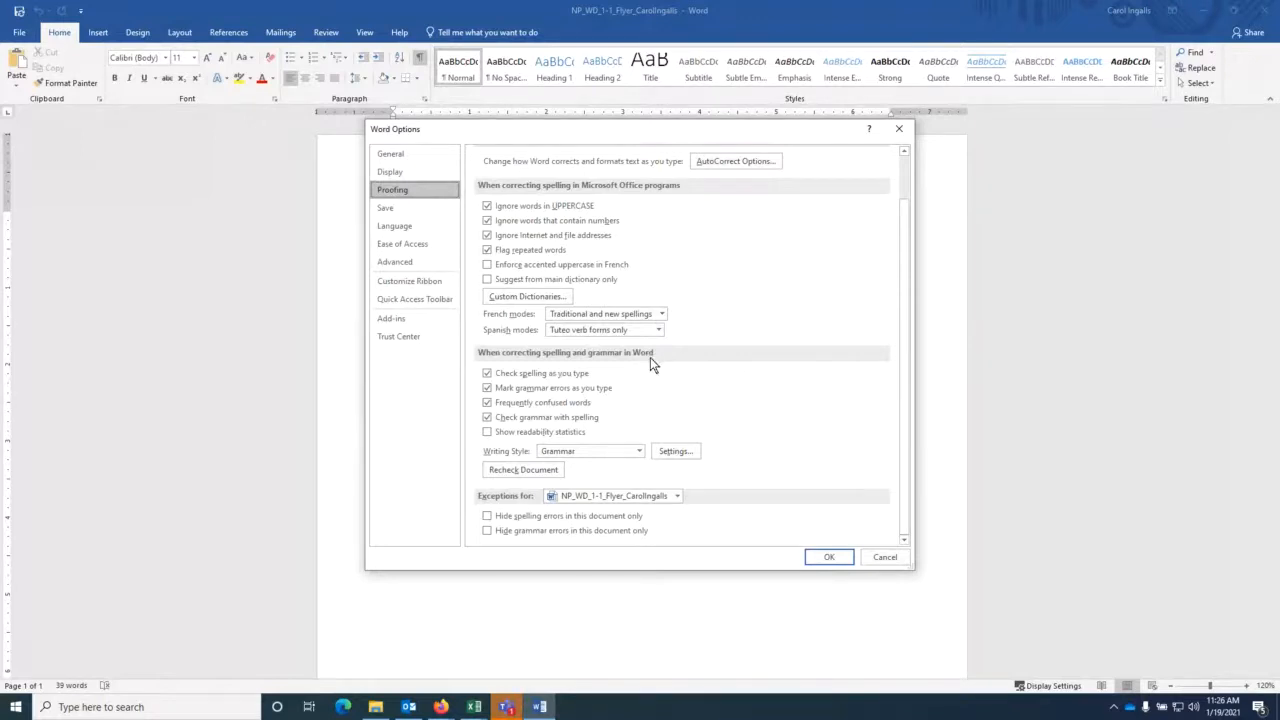
scroll(655, 370, up, 1)
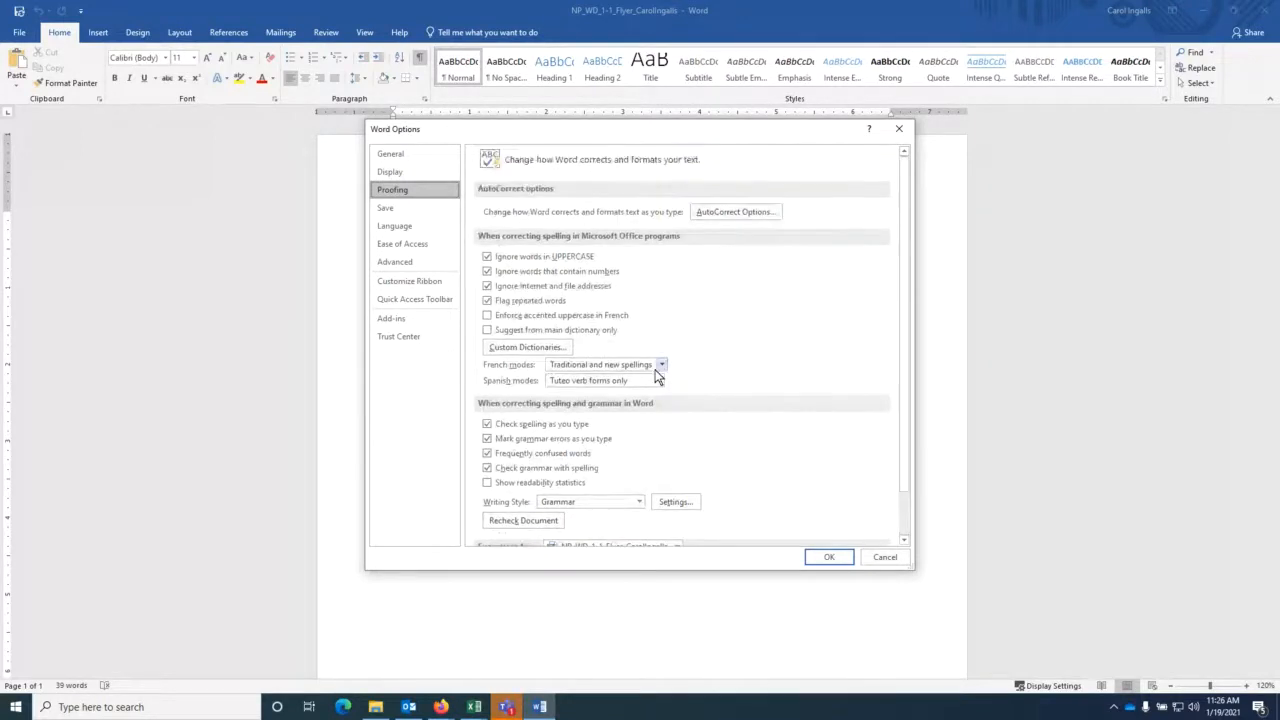
scroll(655, 370, down, 1)
scroll(698, 412, up, 1)
Step: Open the Grammar Settings for the Grammar writing style and examine the checks through Clarity and Conciseness
click(666, 502)
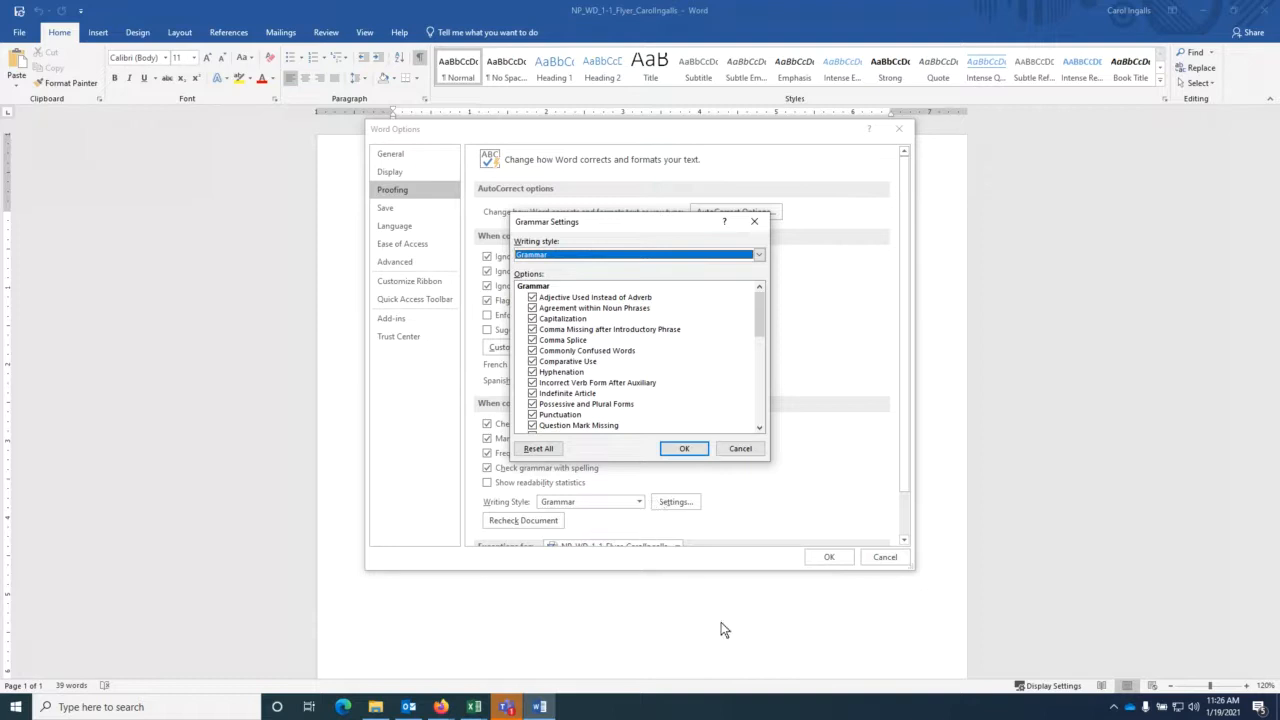
mouse_move(758, 311)
mouse_down()
mouse_move(766, 396)
mouse_move(756, 299)
mouse_up()
drag(760, 300, 764, 322)
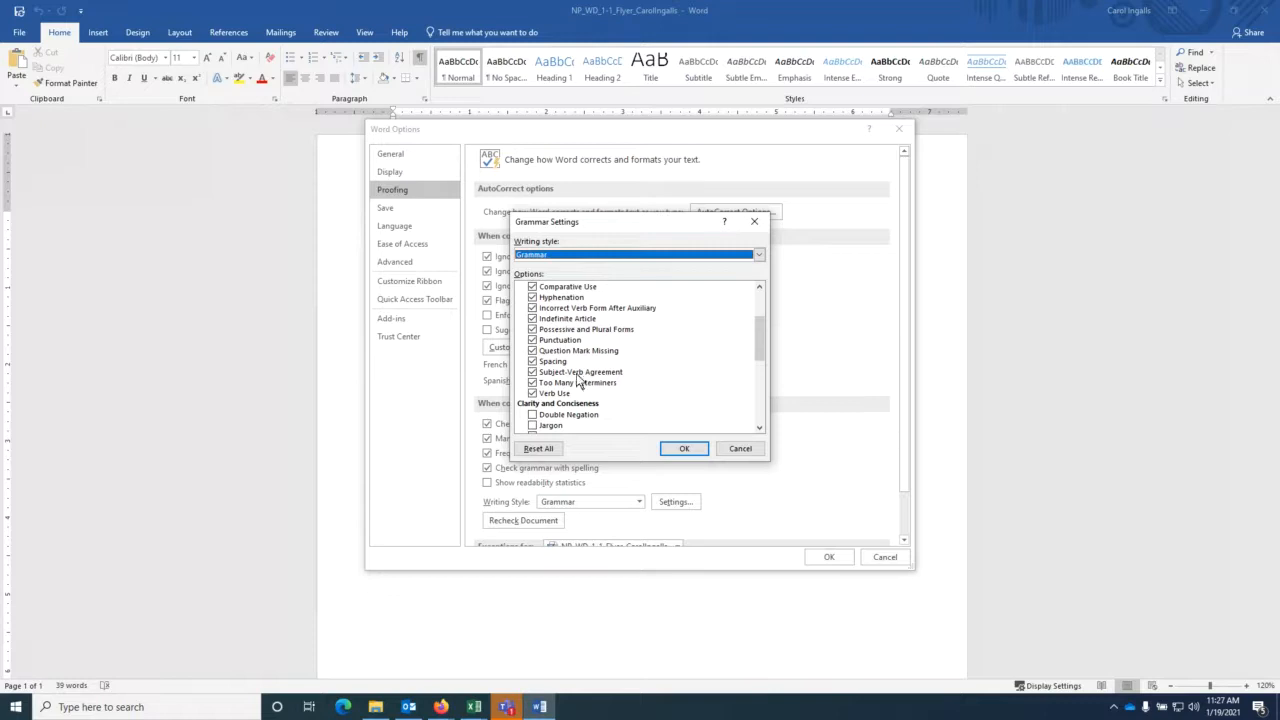
click(761, 429)
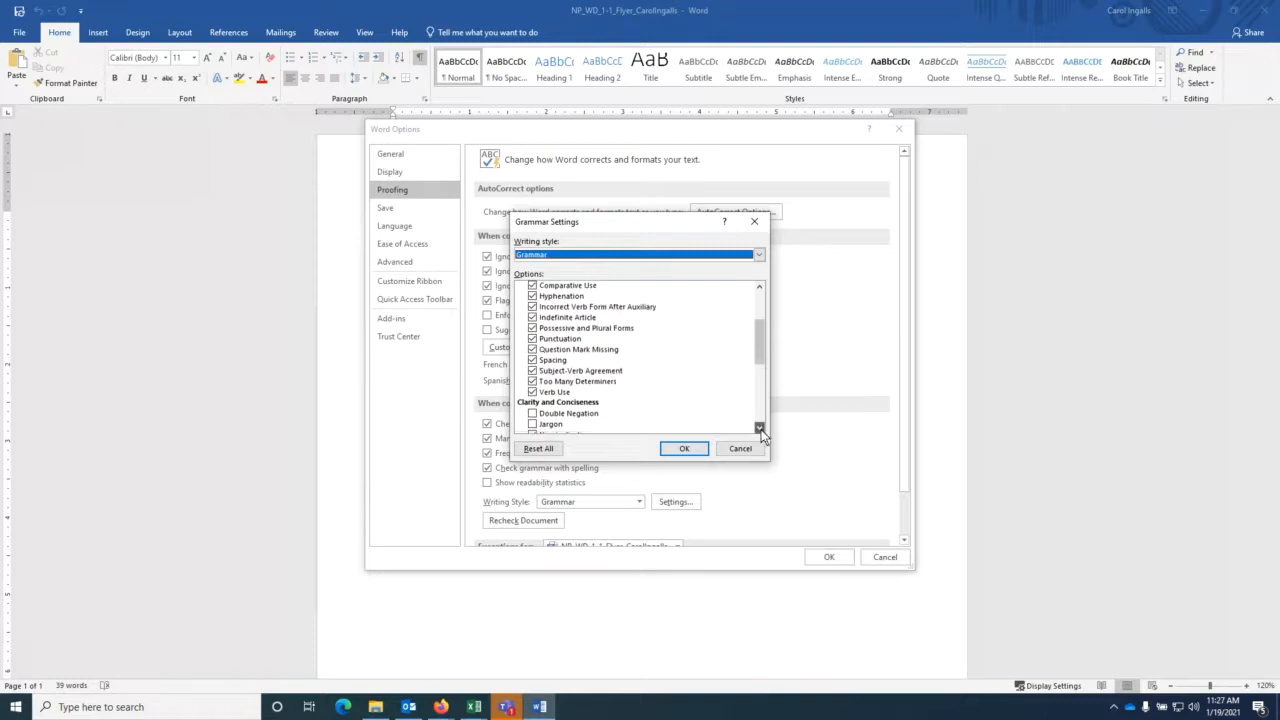
click(761, 429)
click(761, 429)
click(761, 429)
click(761, 429)
click(761, 429)
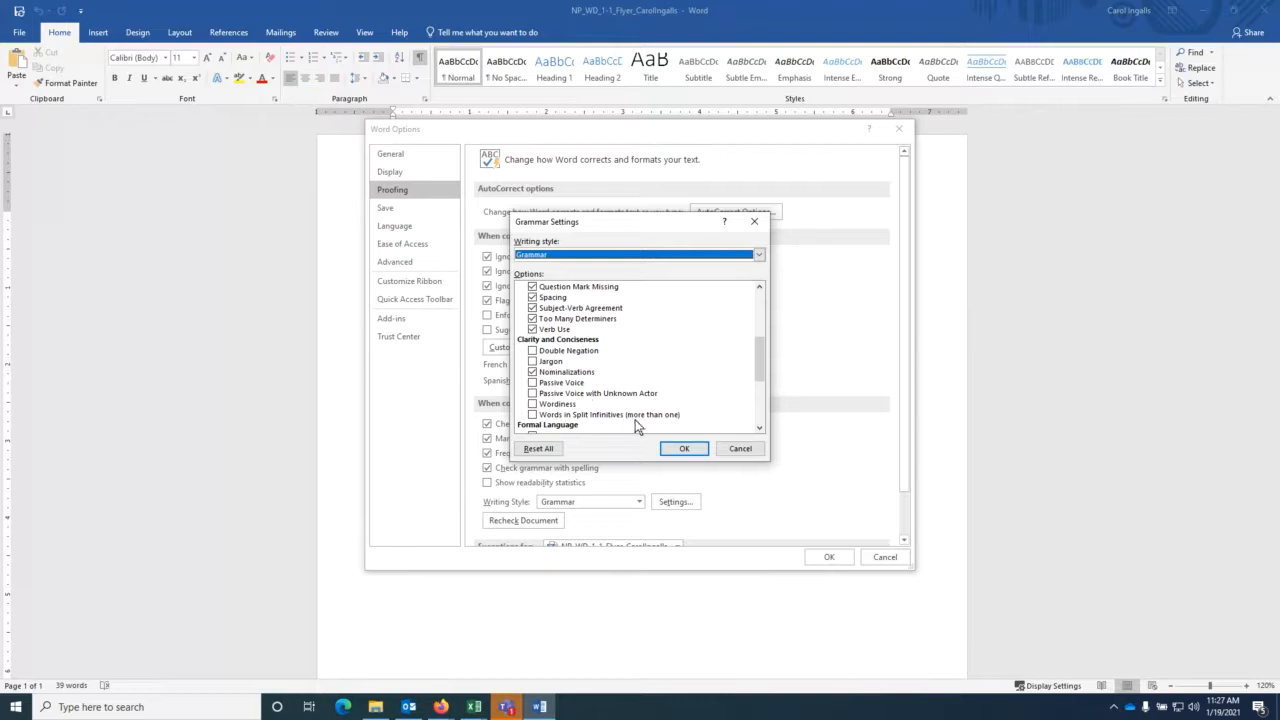
Step: Try toggling the Nominalizations and Wordiness checks under Clarity and Conciseness, and discard the grammar setting changes
click(533, 372)
click(533, 372)
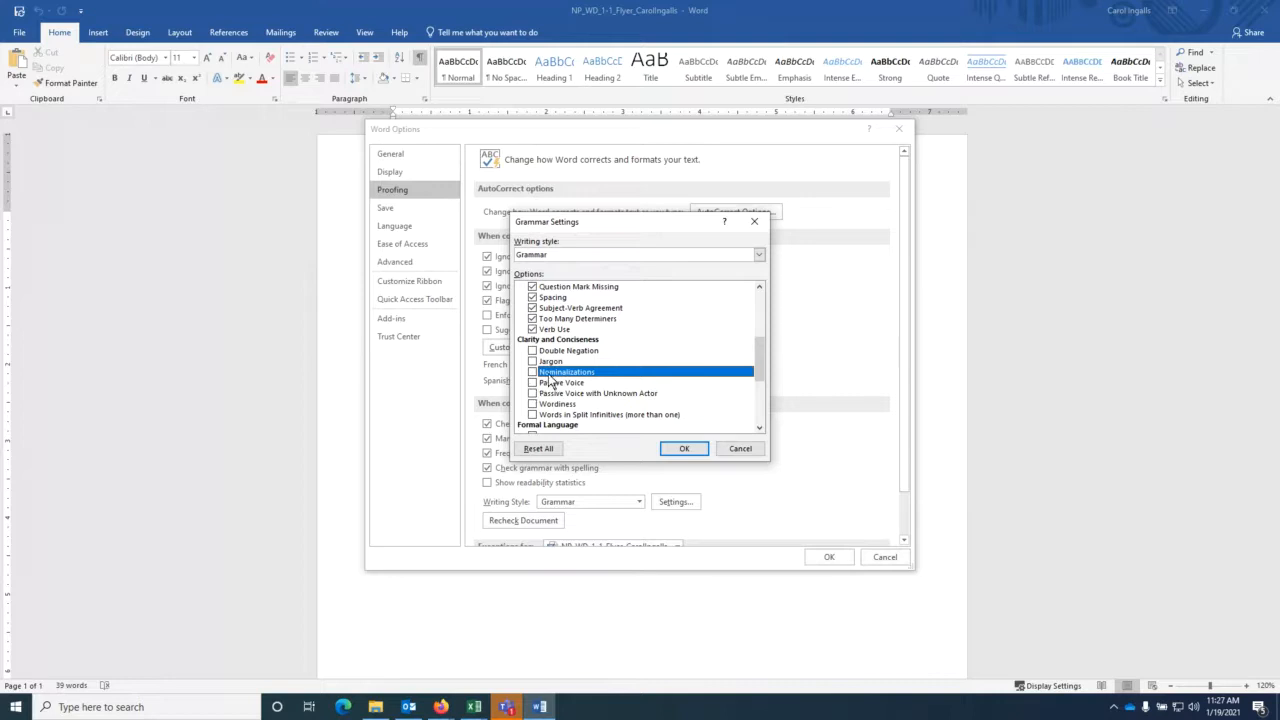
click(533, 373)
click(533, 404)
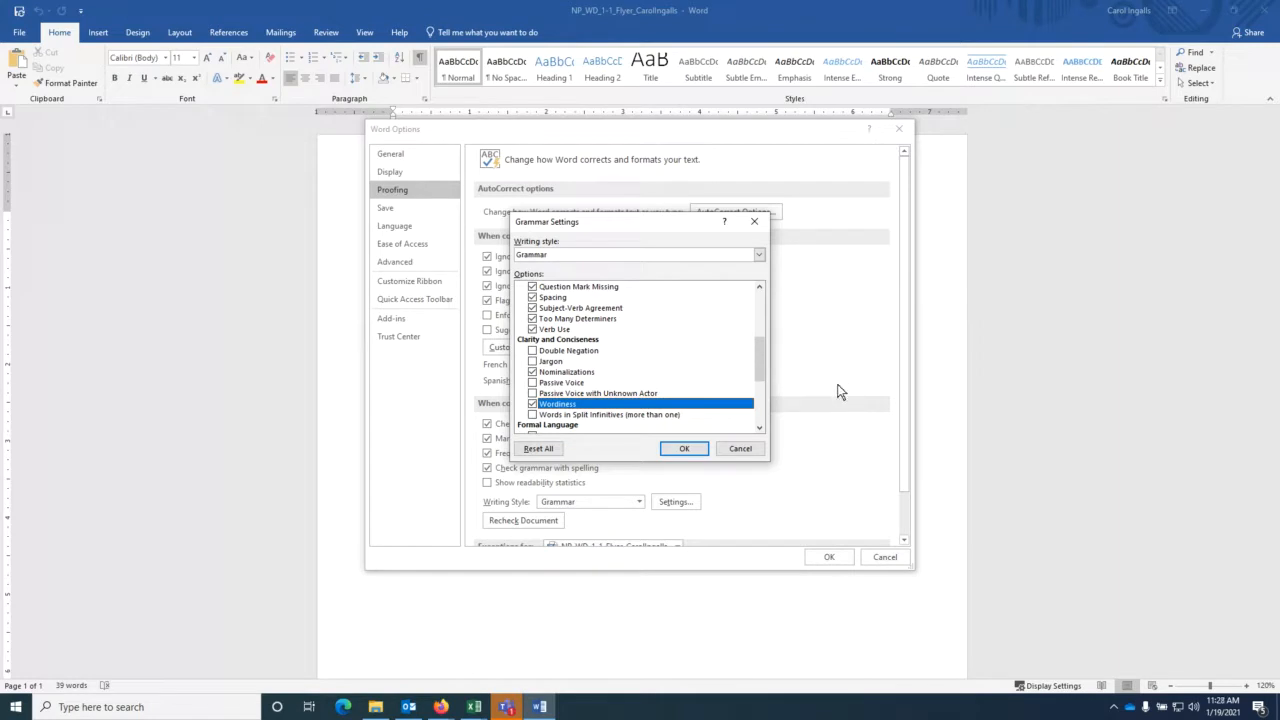
click(740, 448)
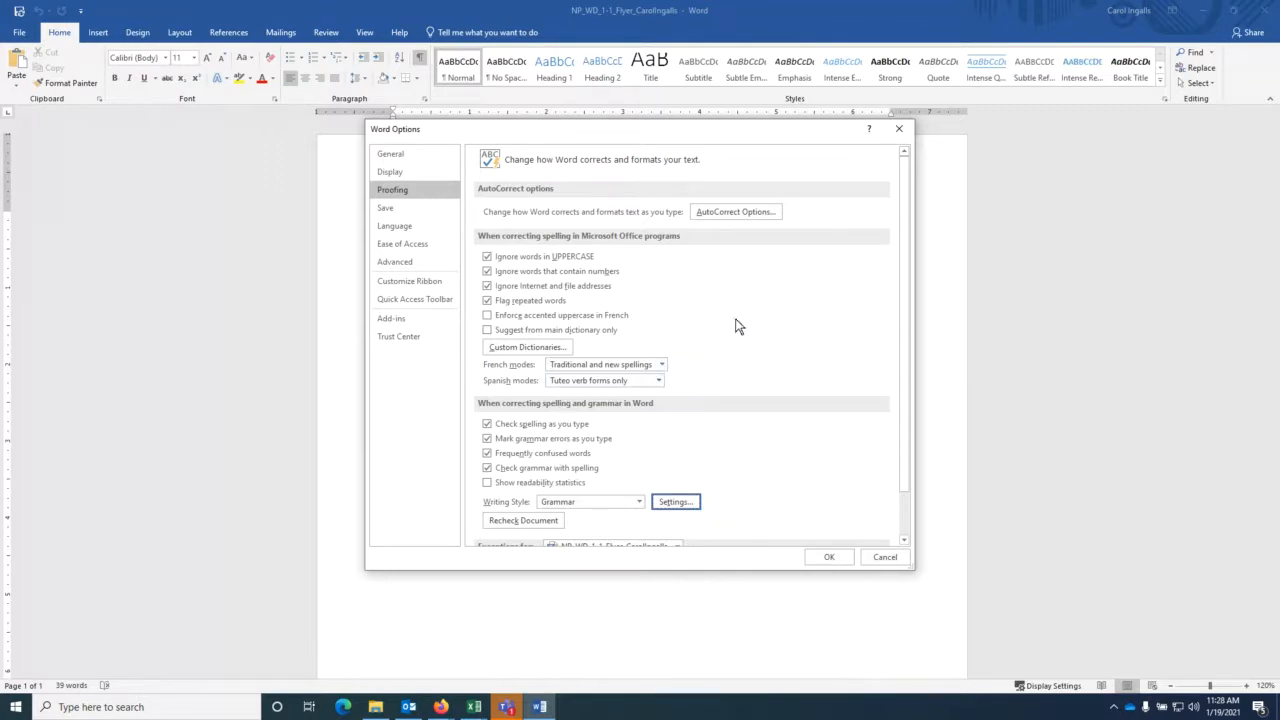
Step: Reset the spelling and grammar checker so the document is rechecked, and accept the Word proofing options
scroll(737, 326, down, 1)
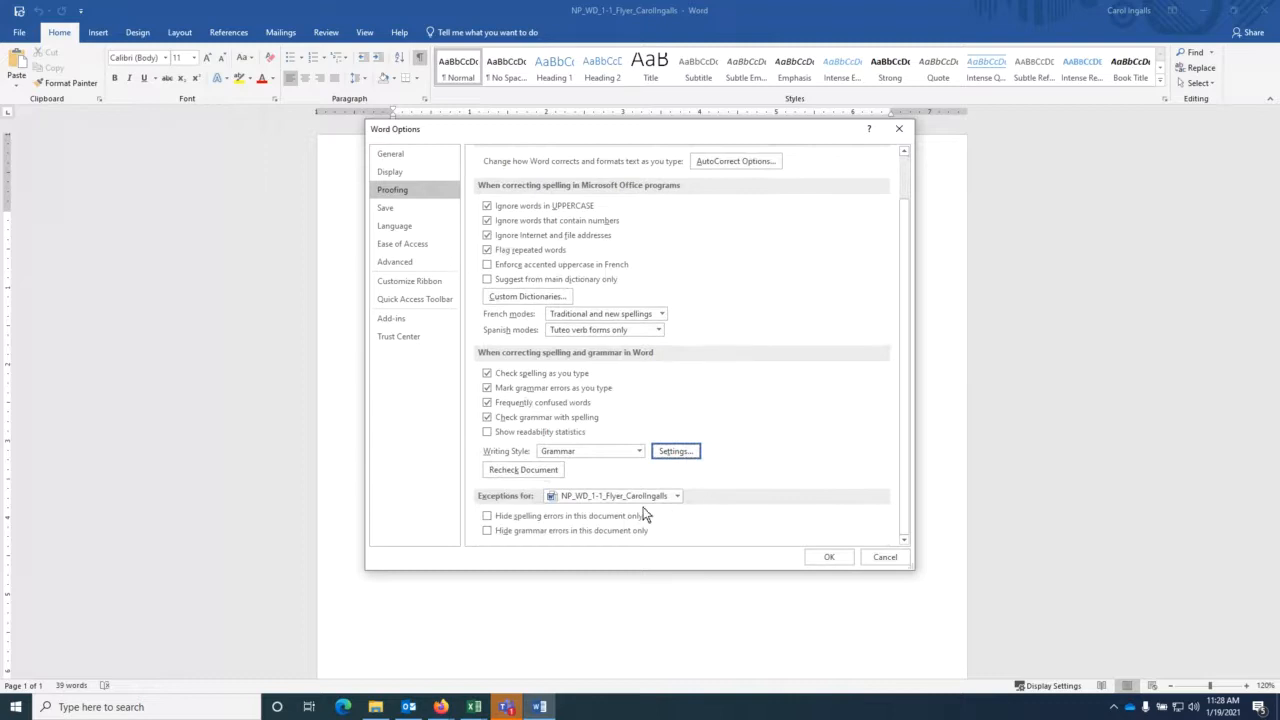
click(517, 470)
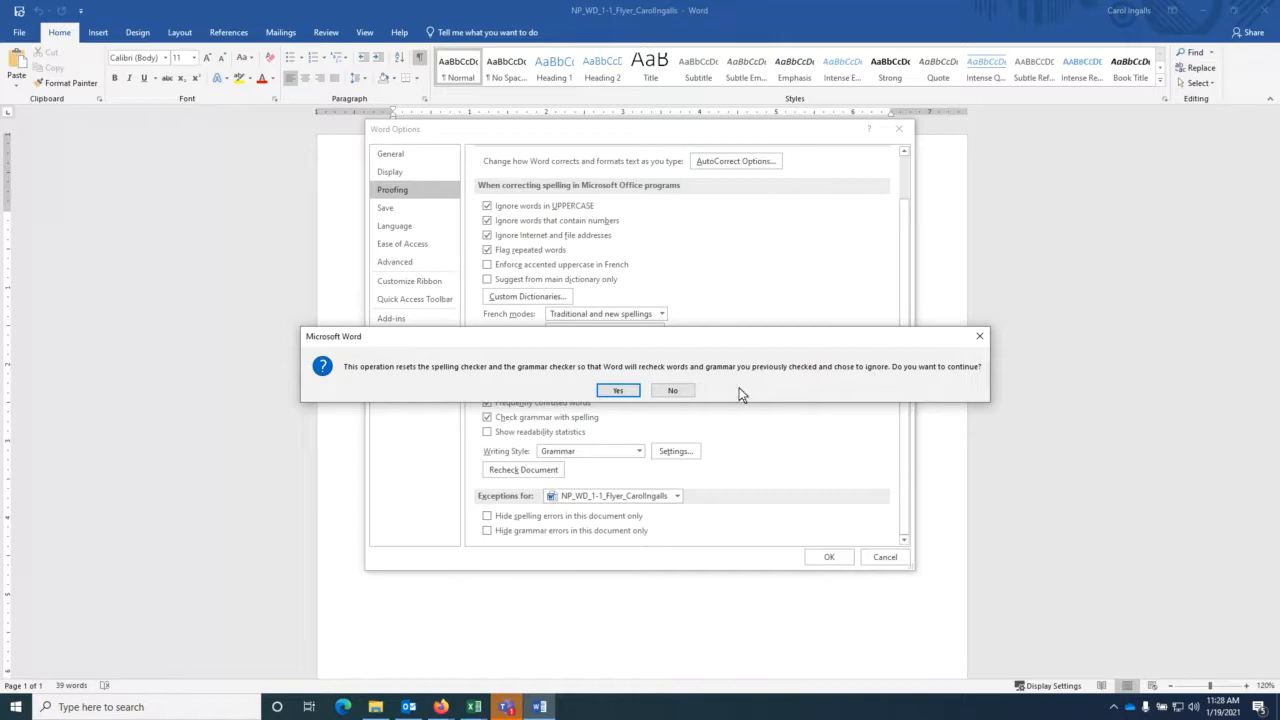
click(618, 392)
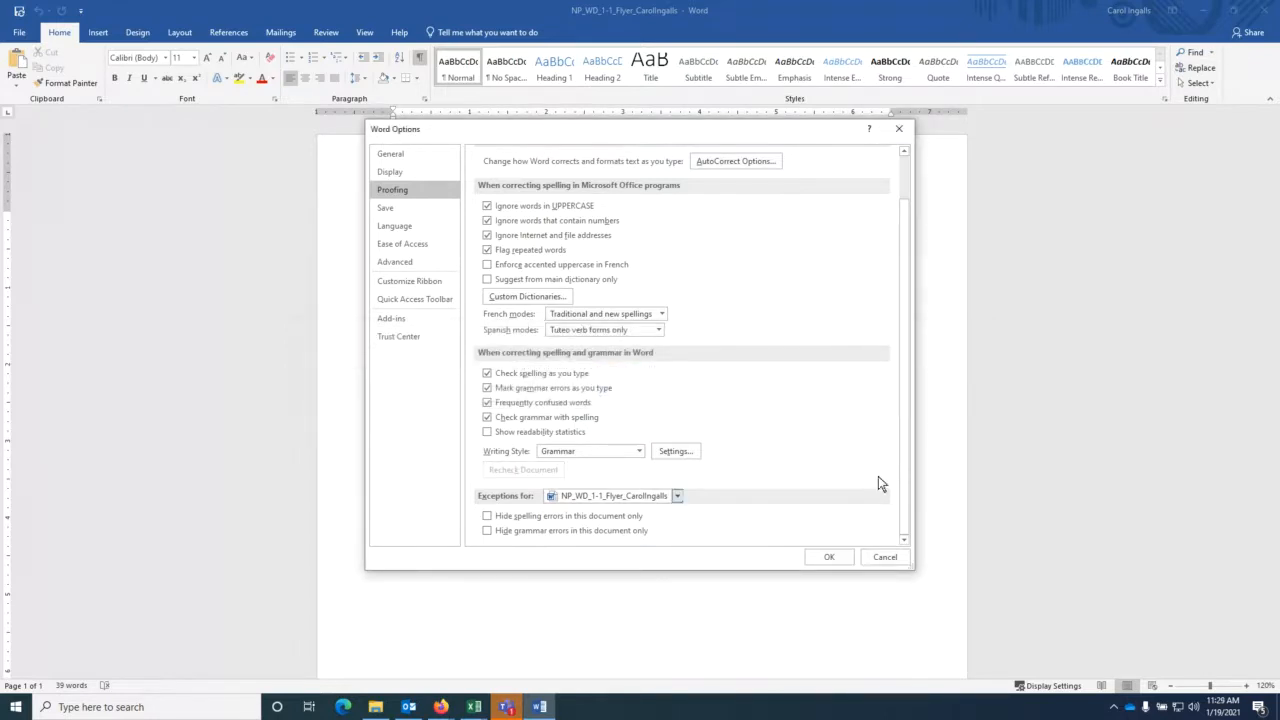
click(832, 555)
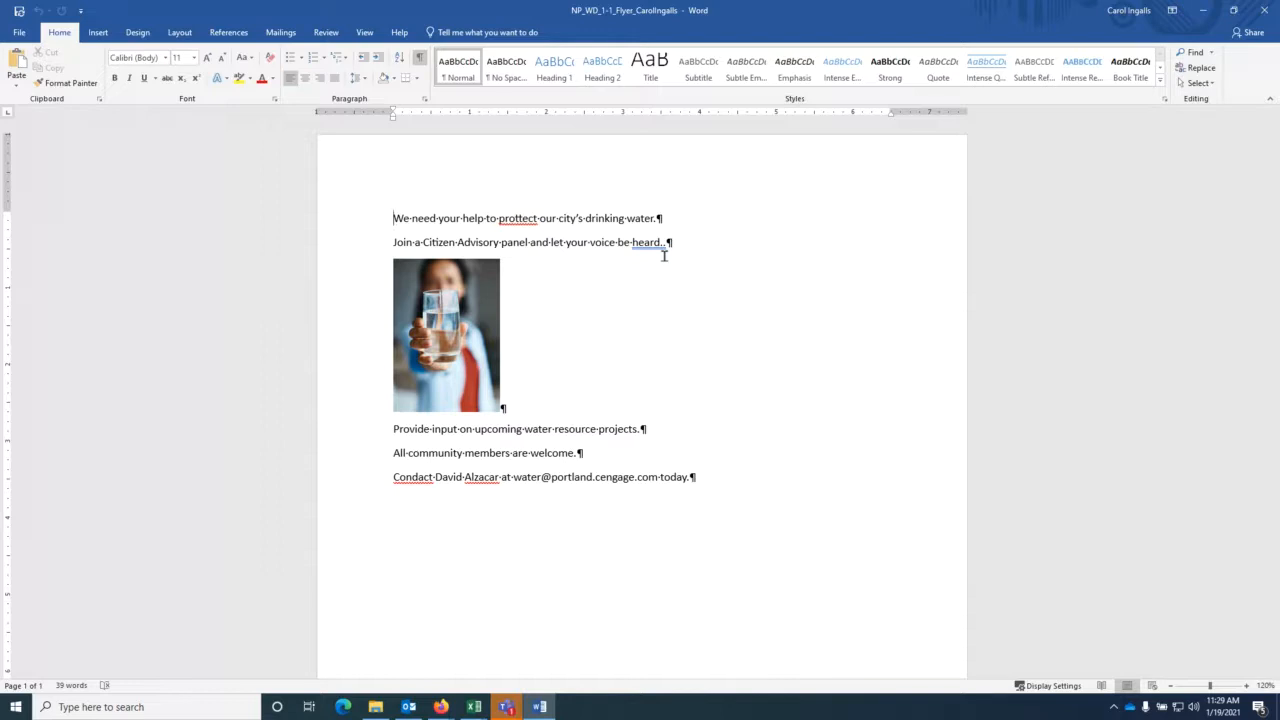
Step: Run the spelling and grammar check on the flyer, correcting "prottect" to "protect" and "heard.." to "heard."
click(328, 33)
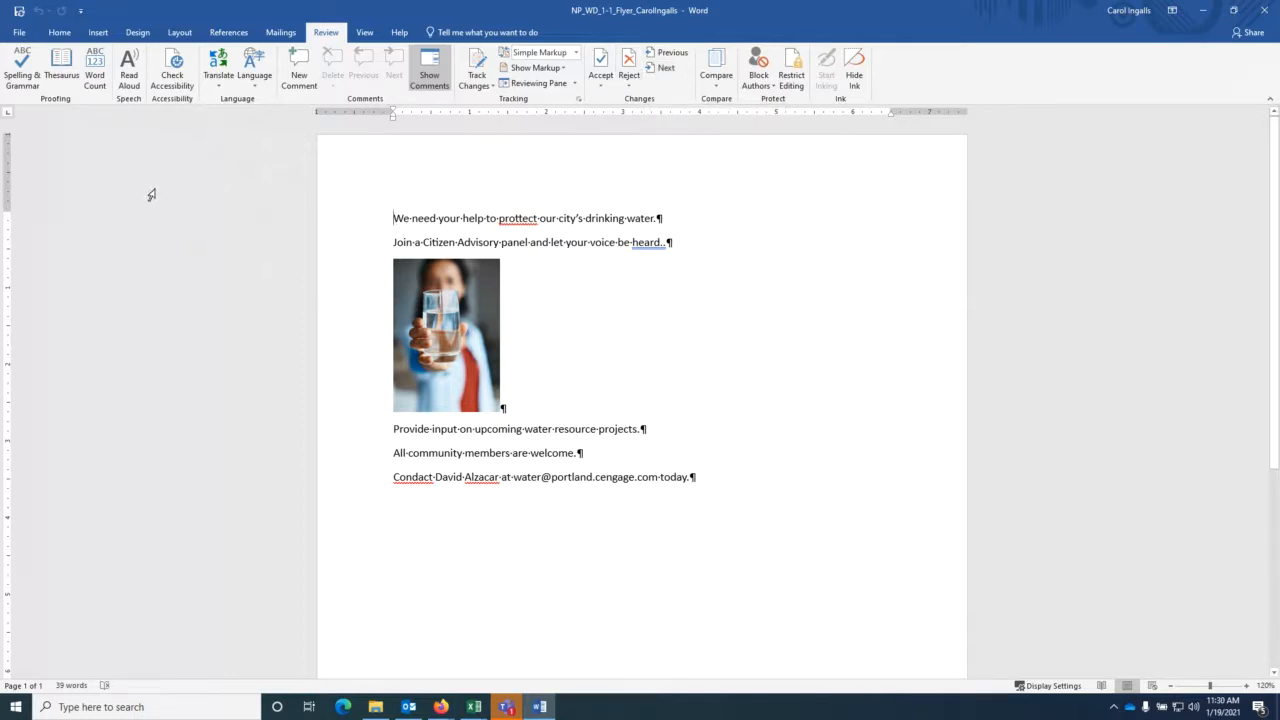
click(22, 65)
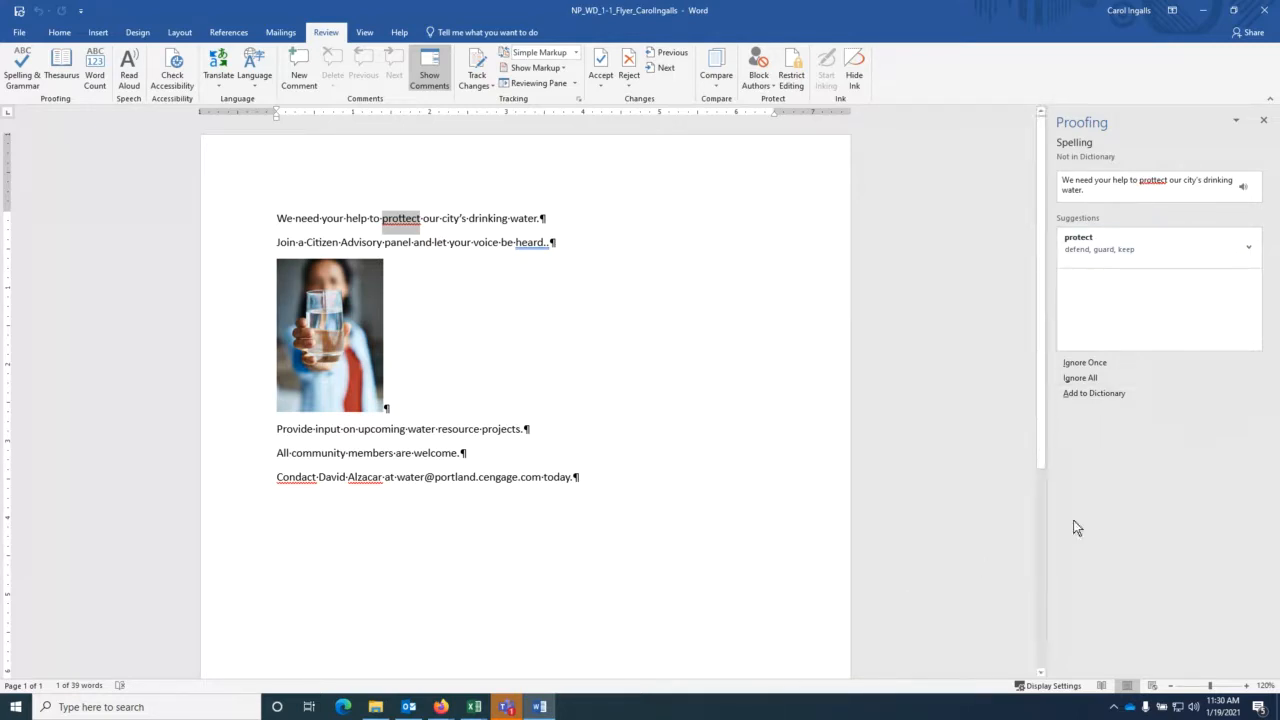
click(276, 220)
click(18, 68)
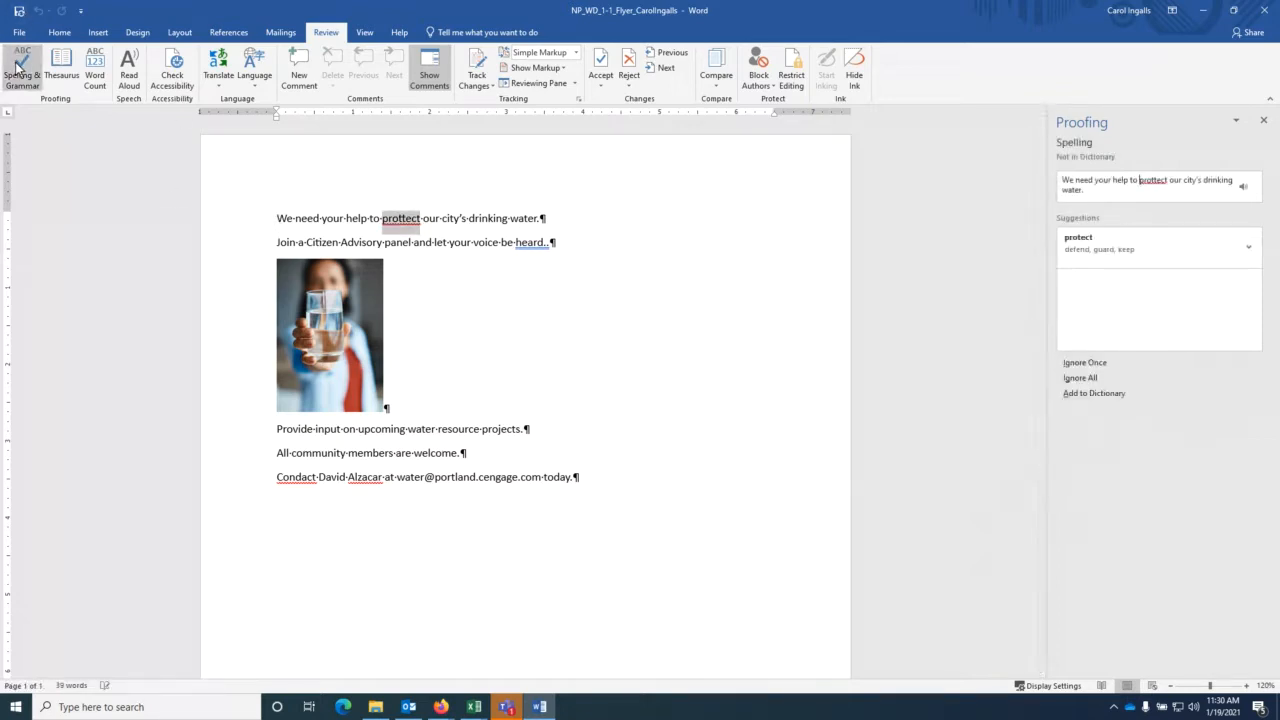
click(1083, 244)
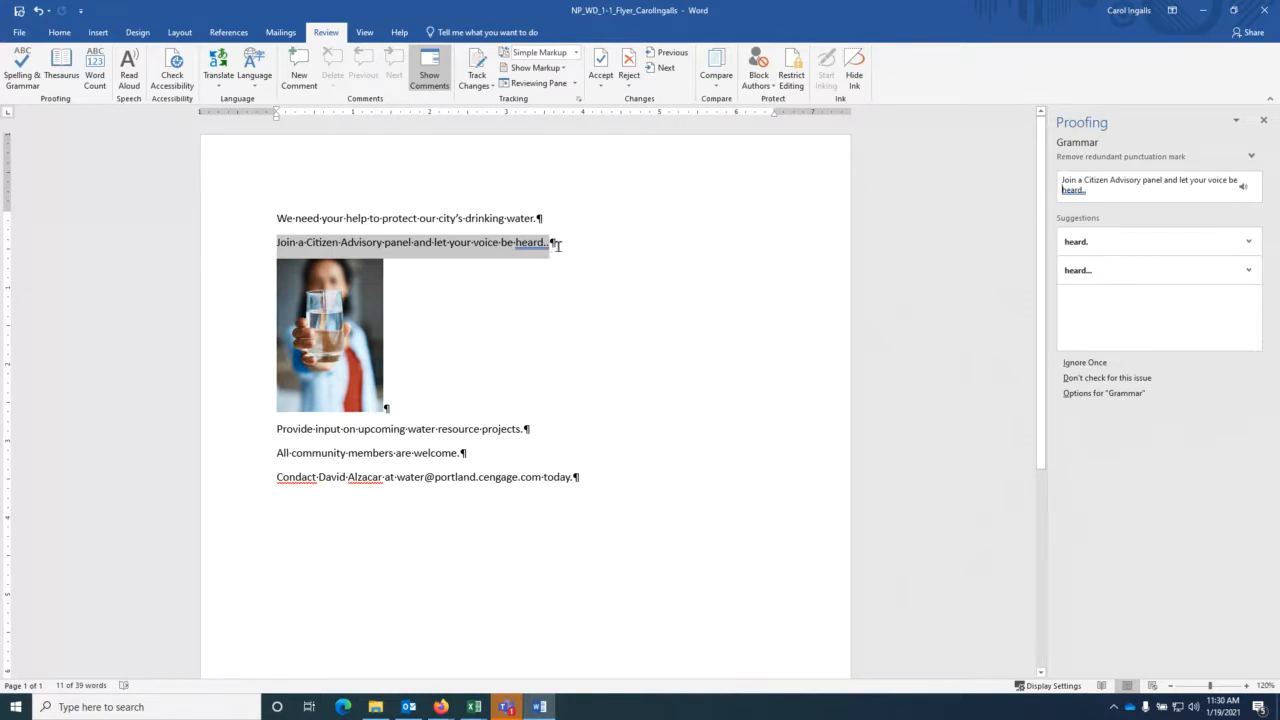
click(1087, 241)
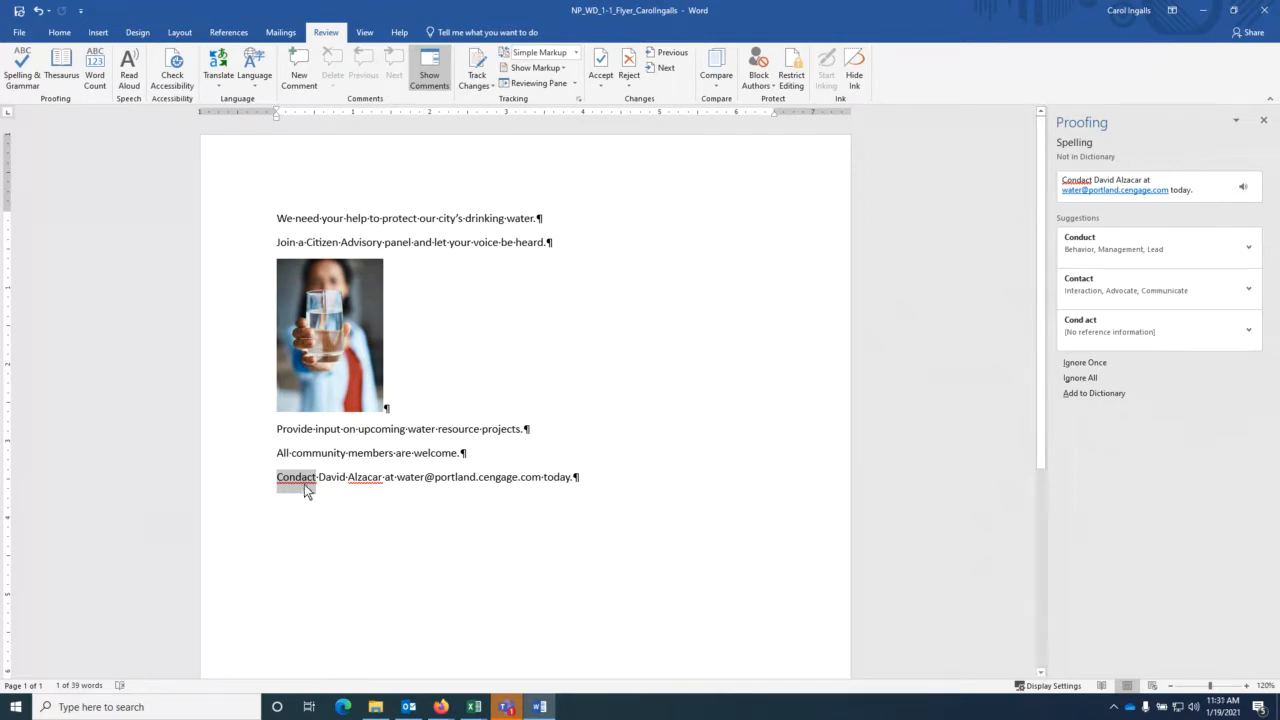
Step: Correct "Condact" to "Contact", ignore all occurrences of the flagged surname, and finish the spelling and grammar check
click(1083, 282)
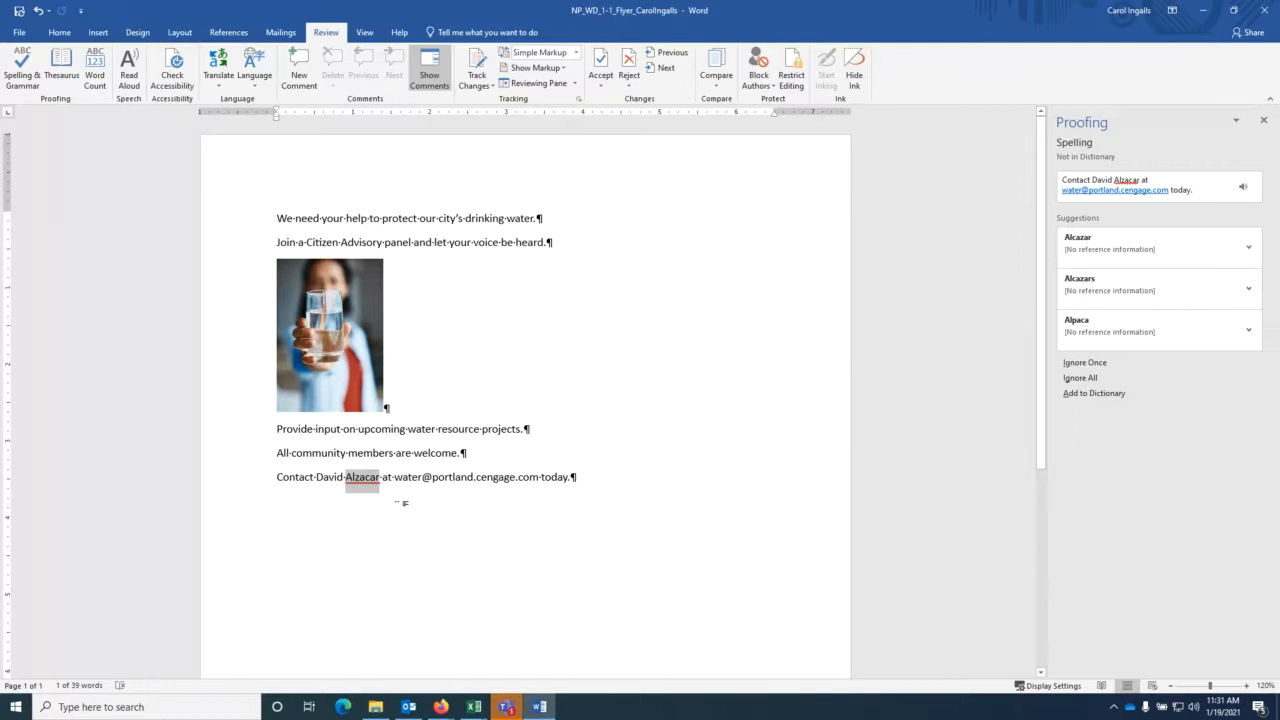
click(405, 504)
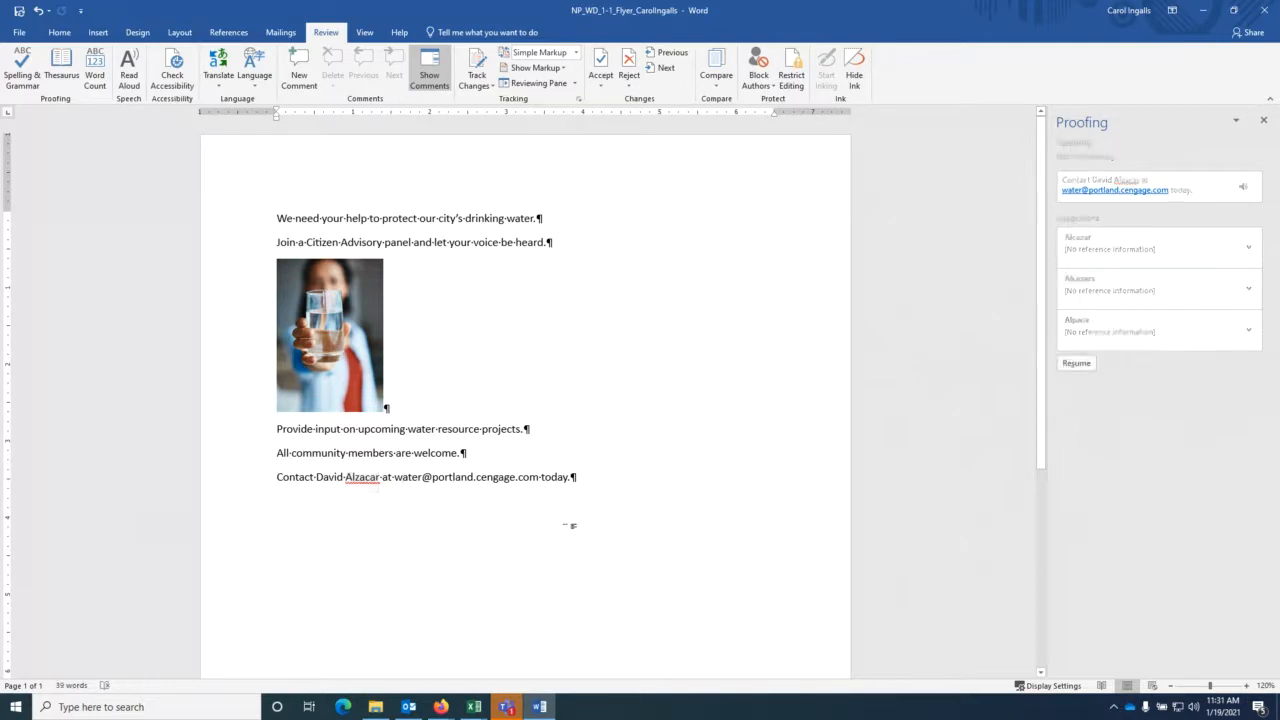
click(1075, 363)
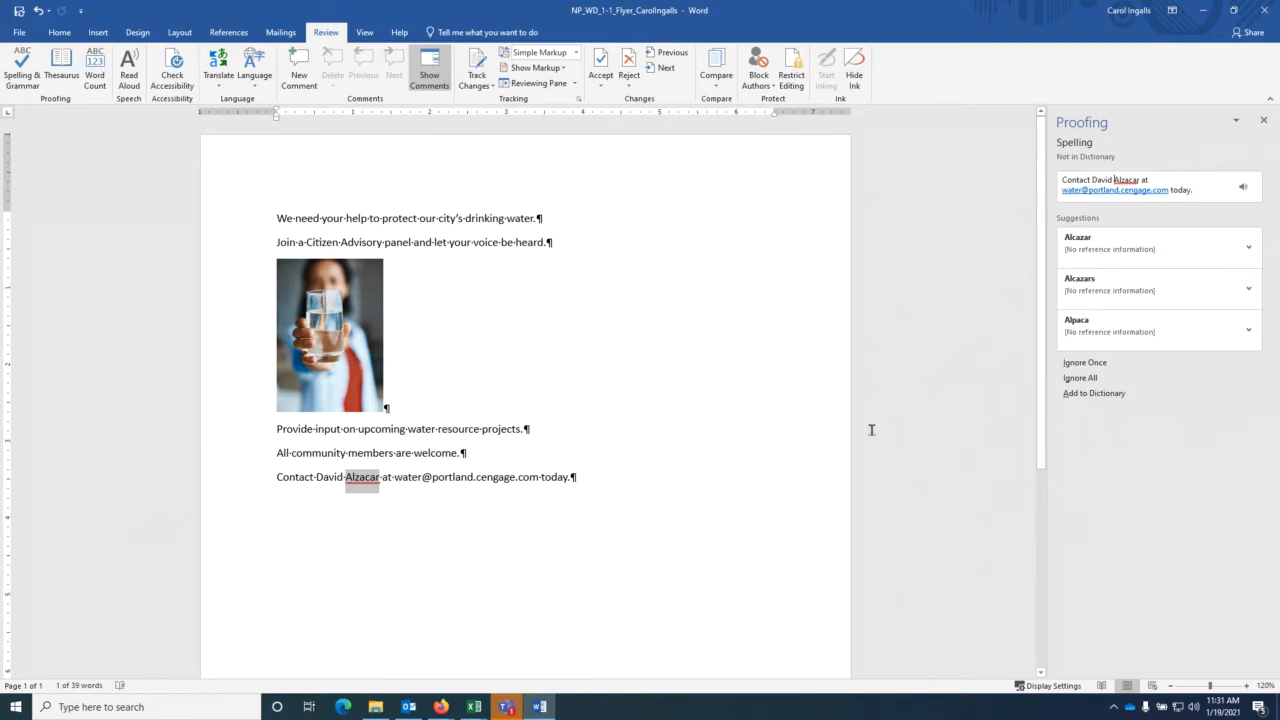
click(1083, 379)
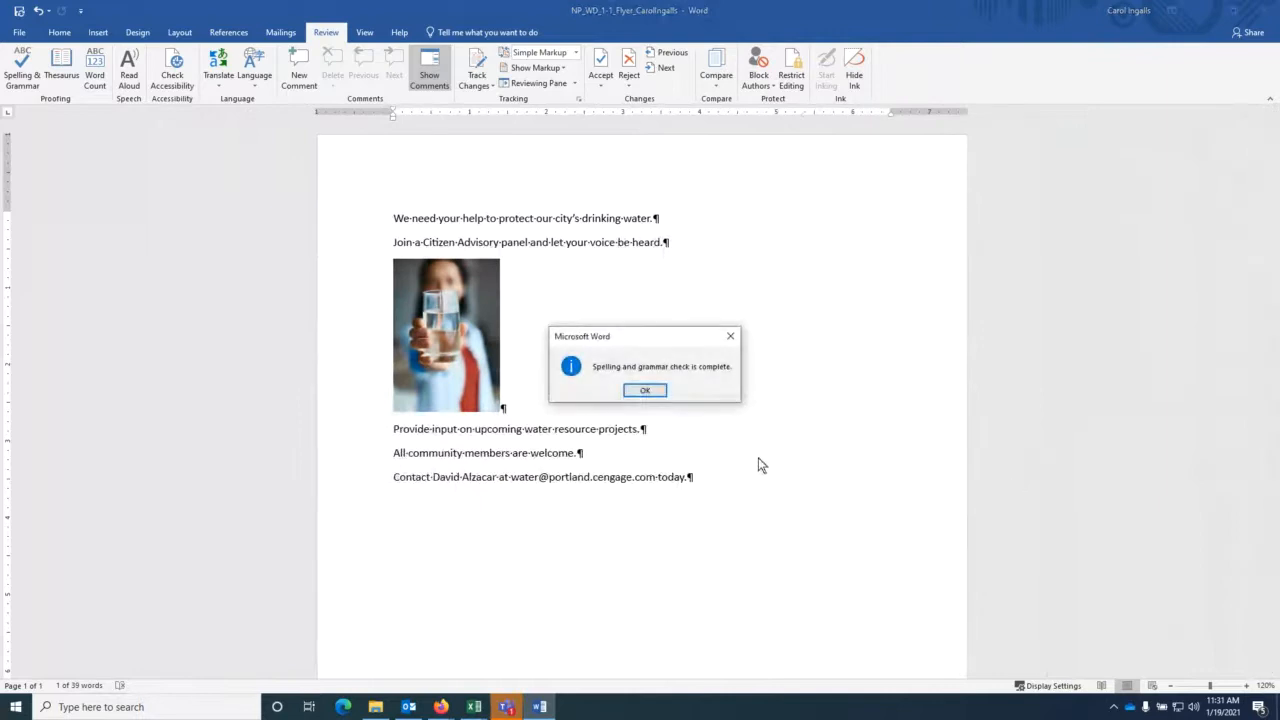
click(651, 389)
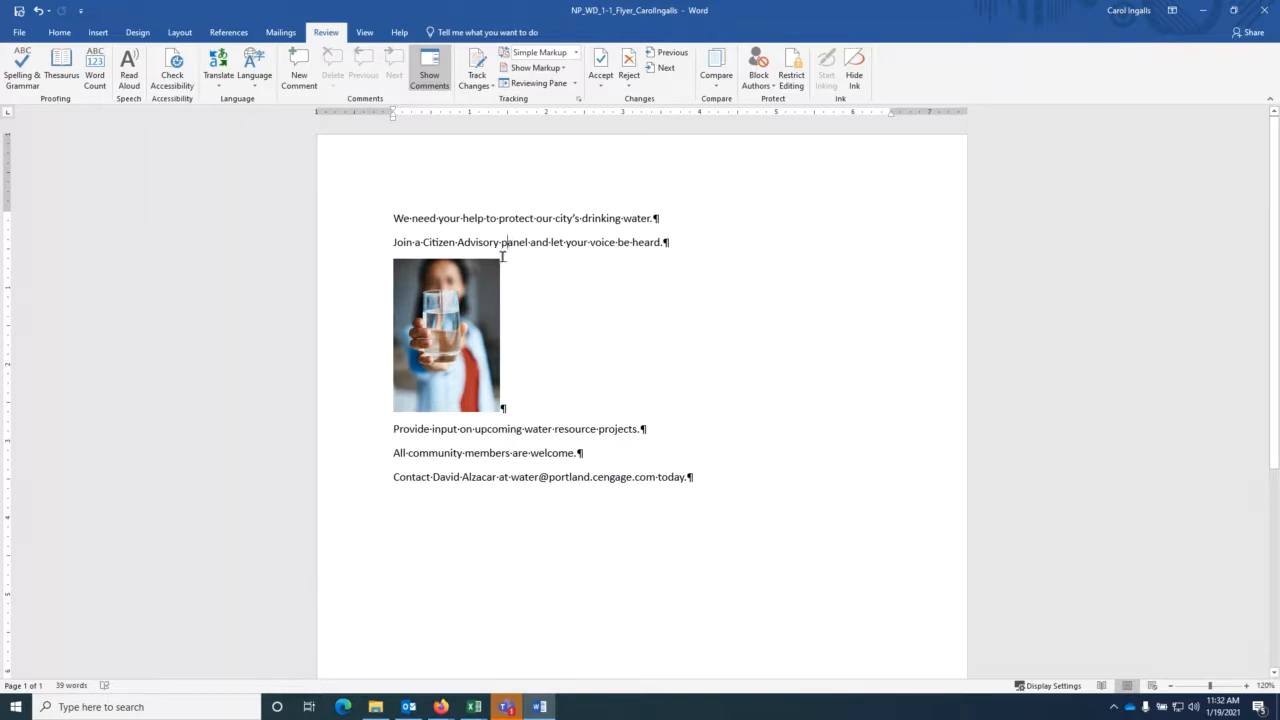
Step: Capitalize the "p" in "Citizen Advisory panel" so the second line reads "Citizen Advisory Panel"
key(BackSpace)
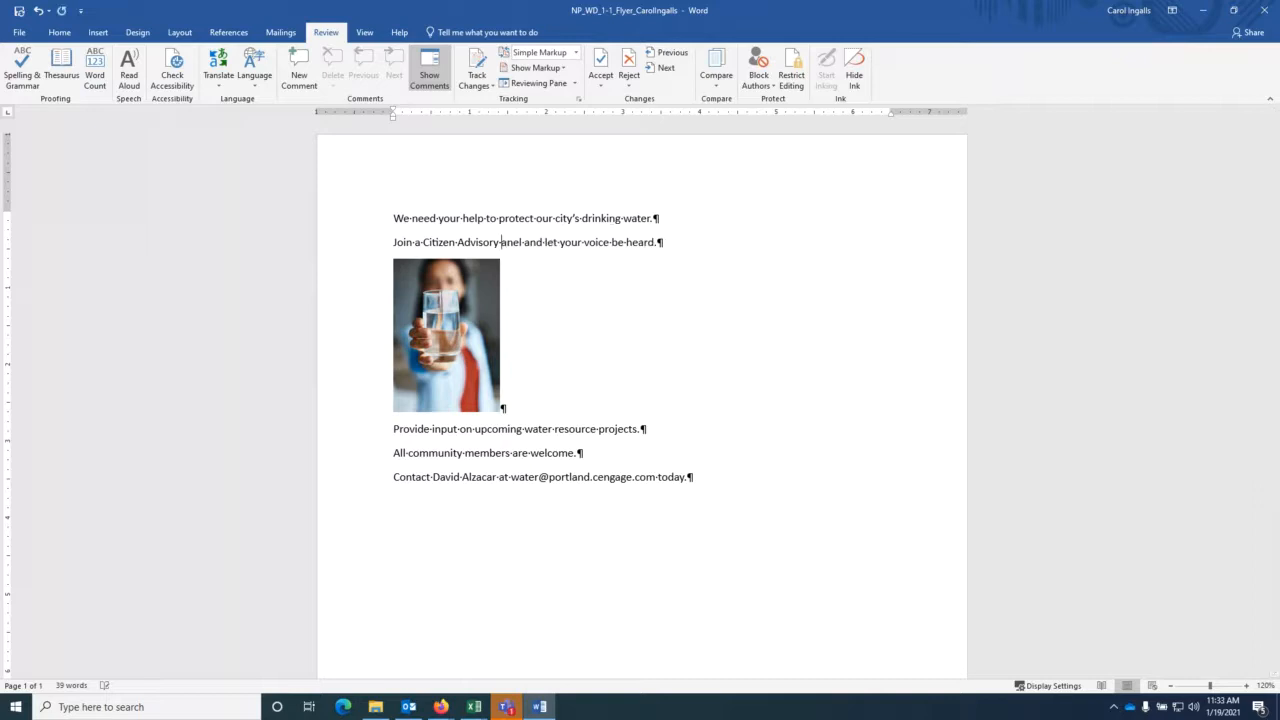
text(P)
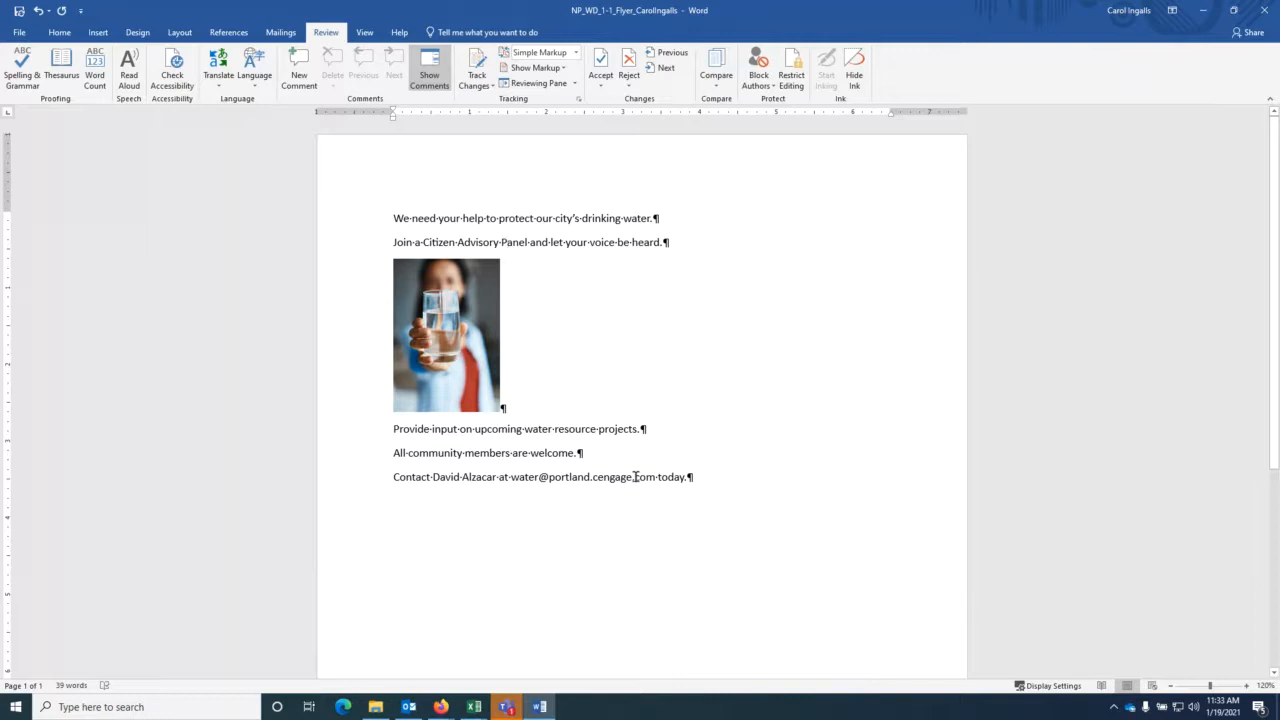
Step: Replace the contact person's name in the flyer's last line with your own full name
click(494, 480)
key(BackSpace)
key(BackSpace)
key(BackSpace)
key(BackSpace)
key(BackSpace)
key(BackSpace)
key(BackSpace)
key(BackSpace)
key(BackSpace)
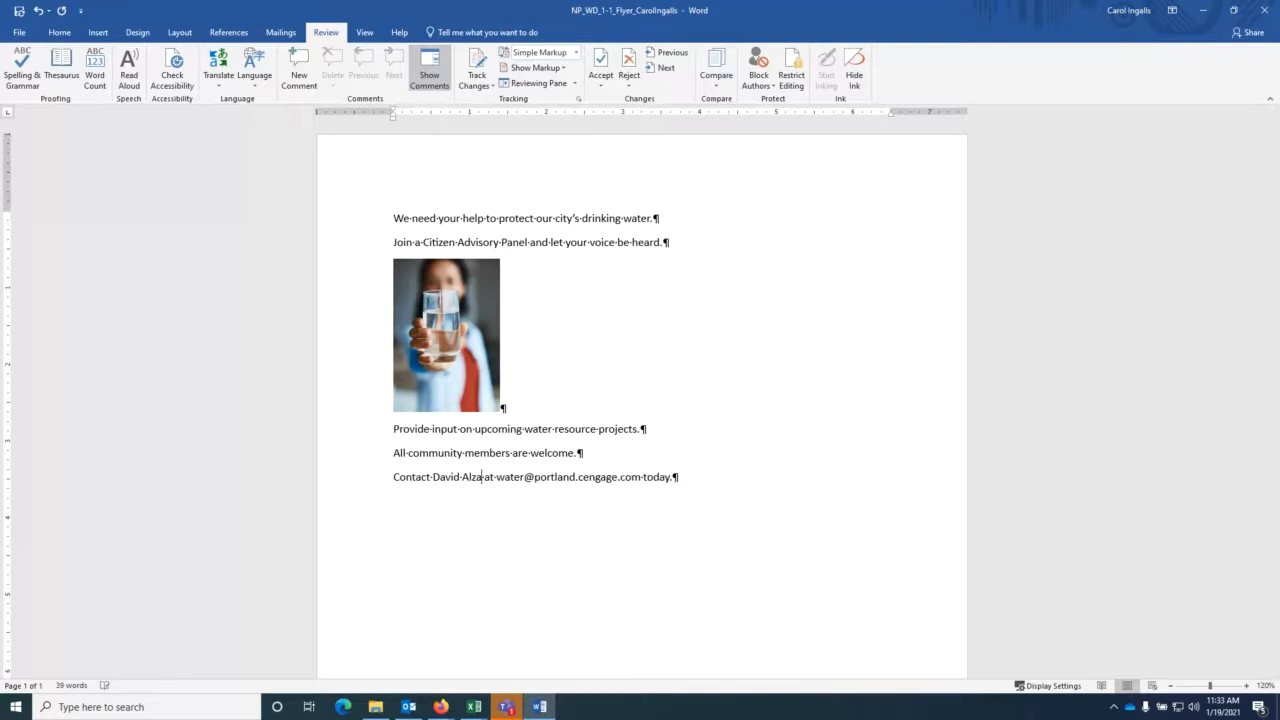
key(BackSpace)
key(BackSpace)
key(BackSpace)
key(BackSpace)
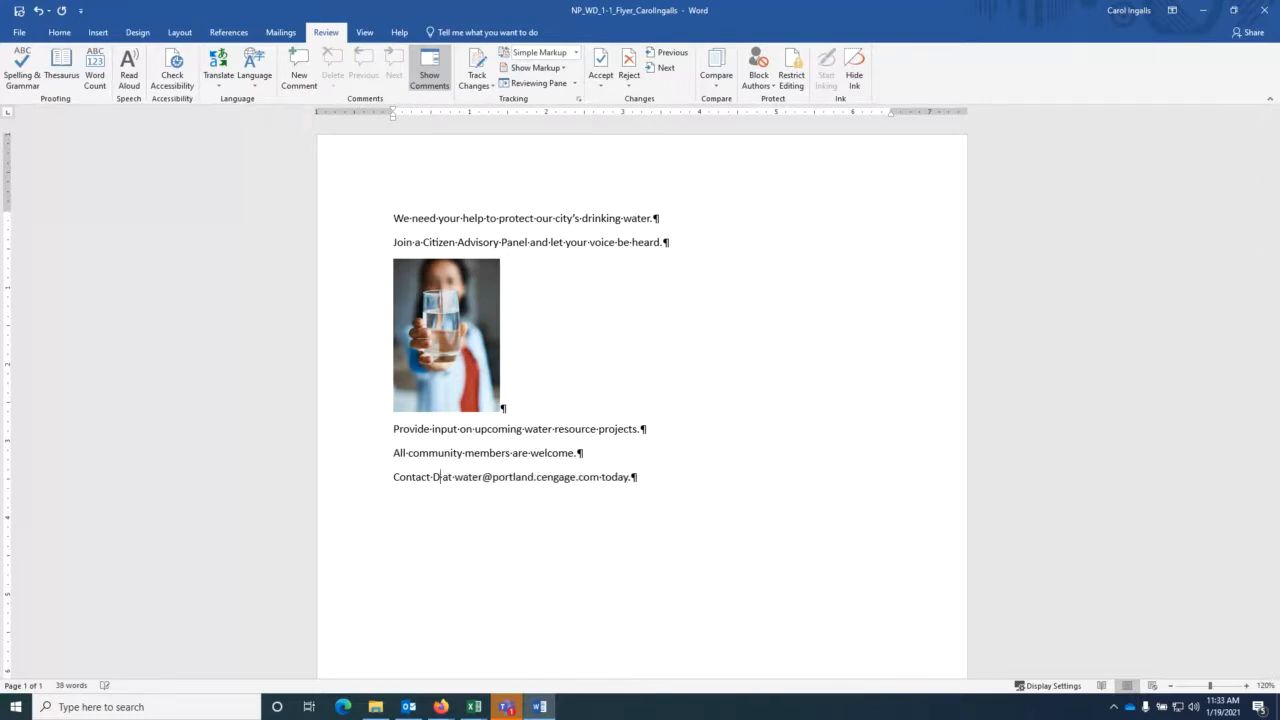
text(Carol Ingal)
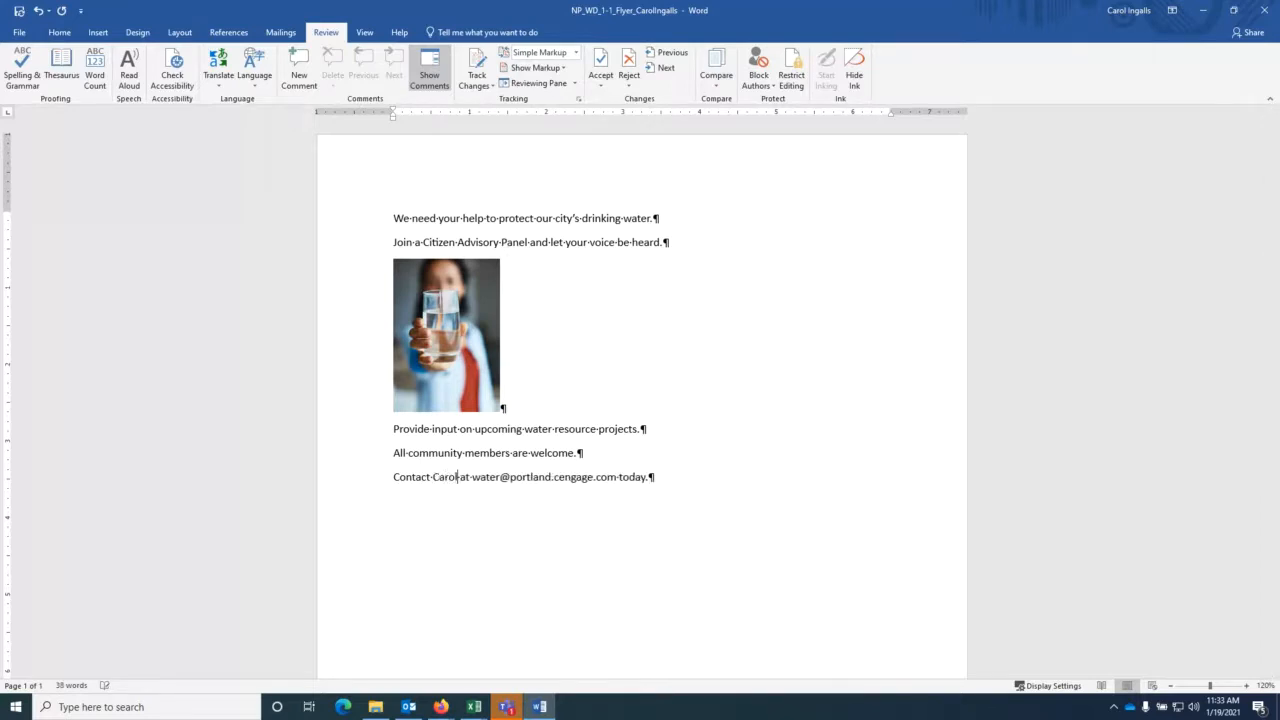
text(ls)
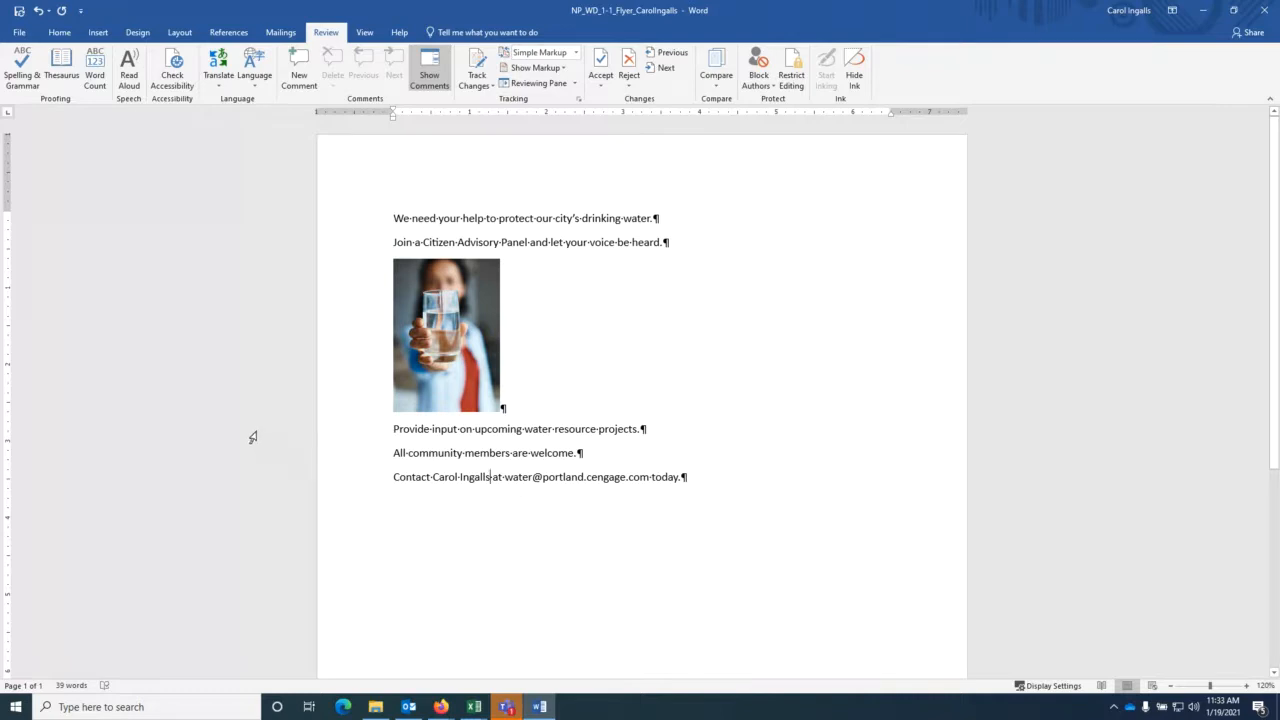
Step: Display the flyer in One Page view and change its page orientation to Landscape
click(365, 33)
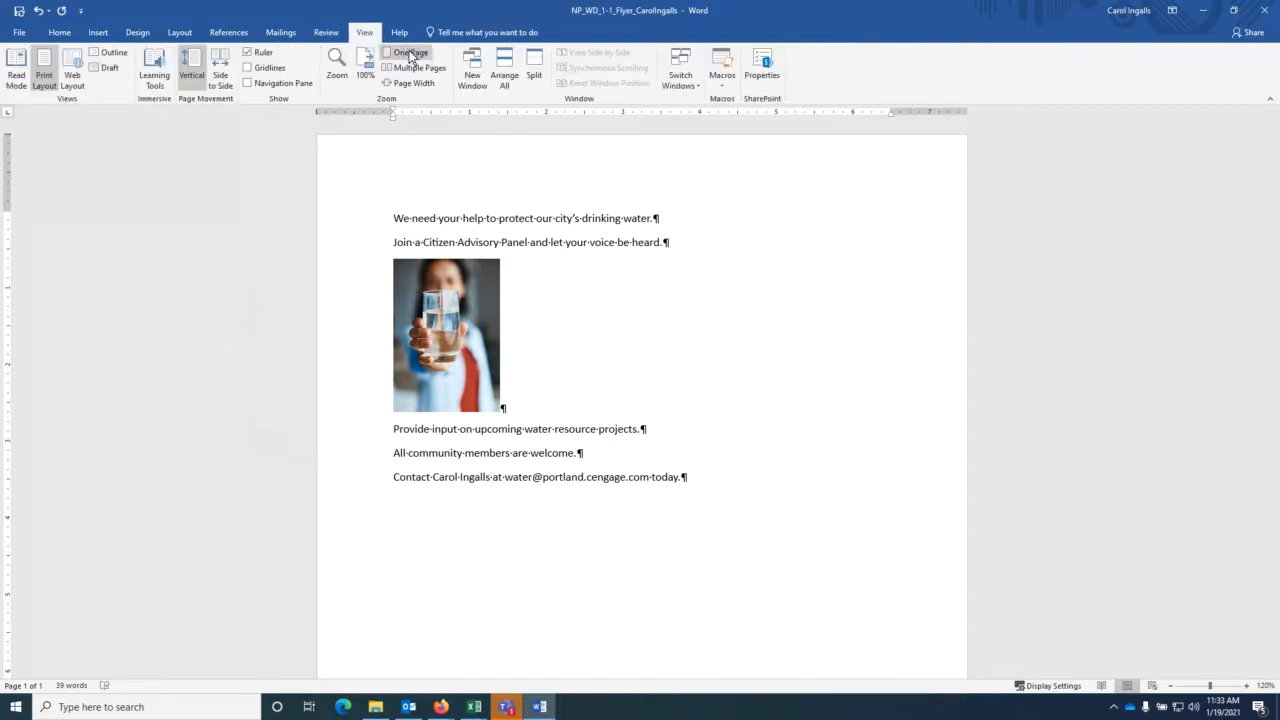
click(403, 52)
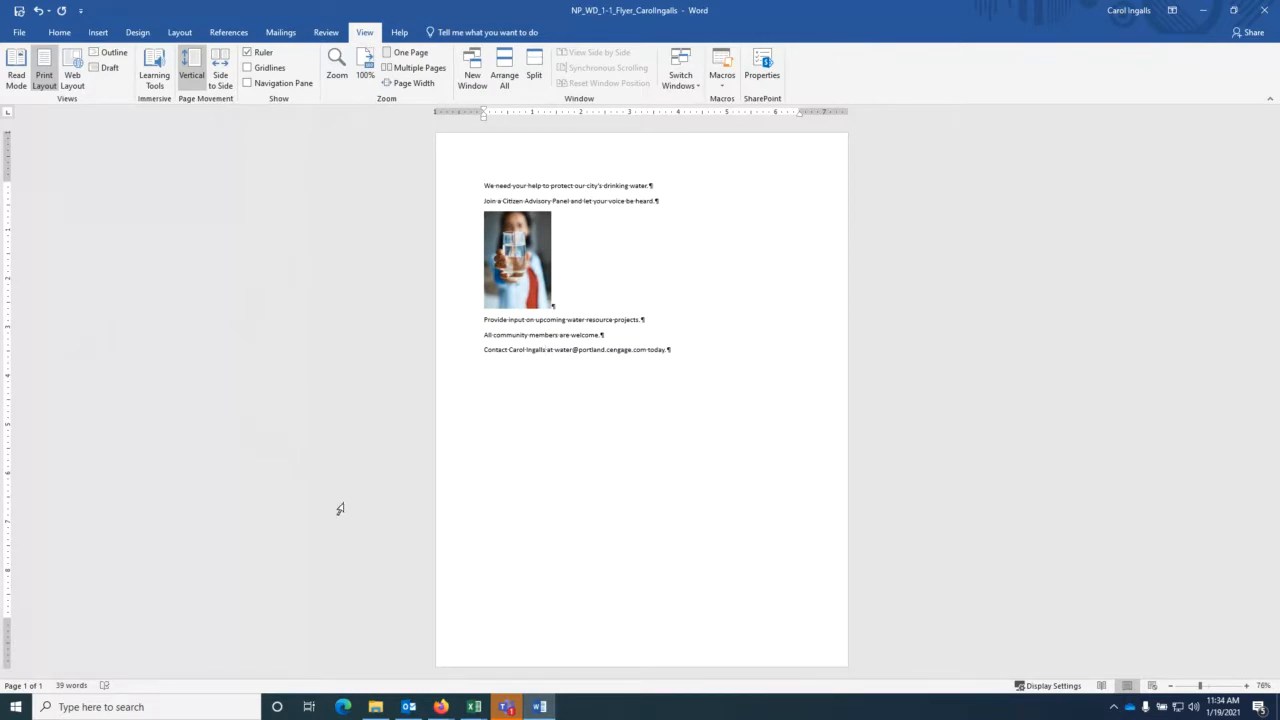
click(183, 34)
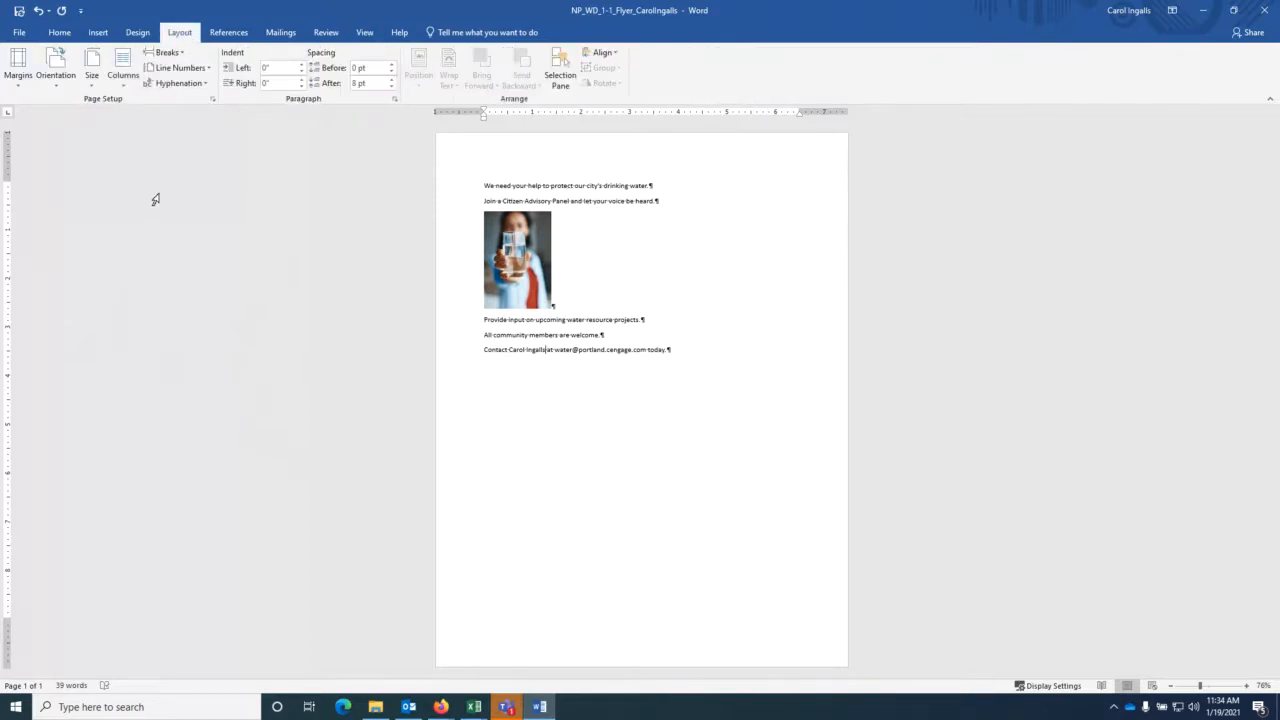
click(59, 87)
click(57, 85)
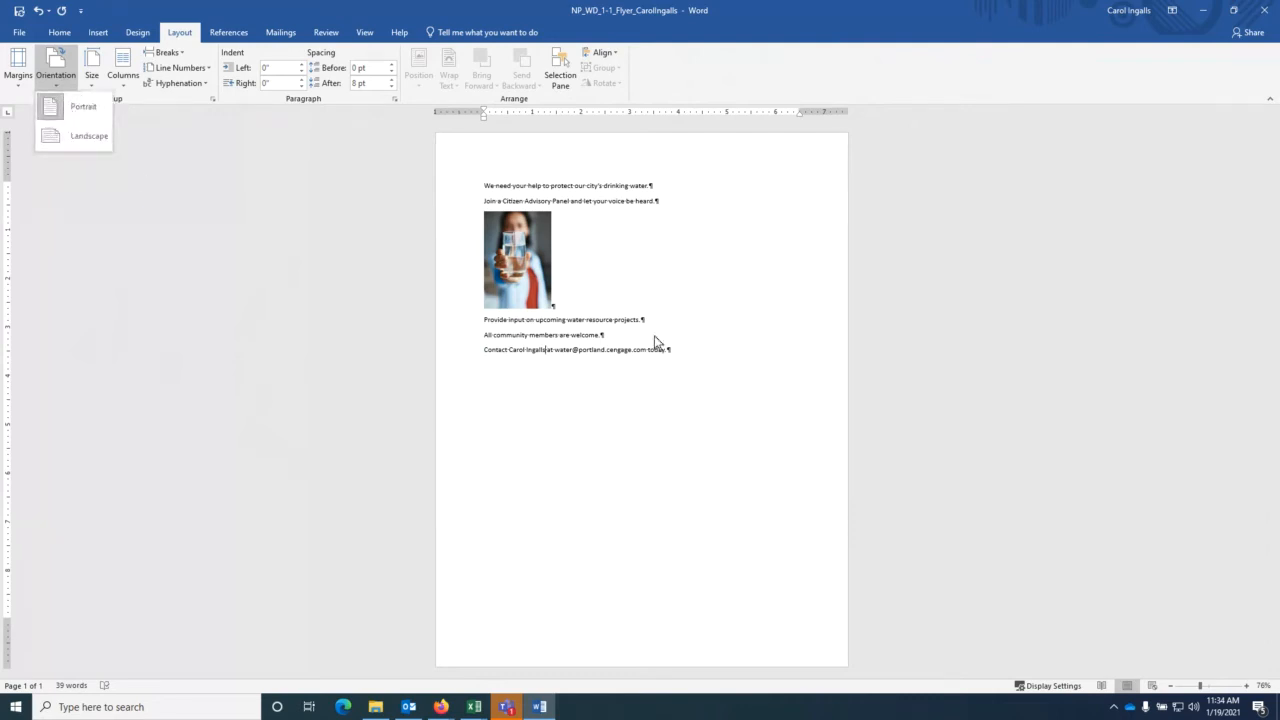
click(79, 135)
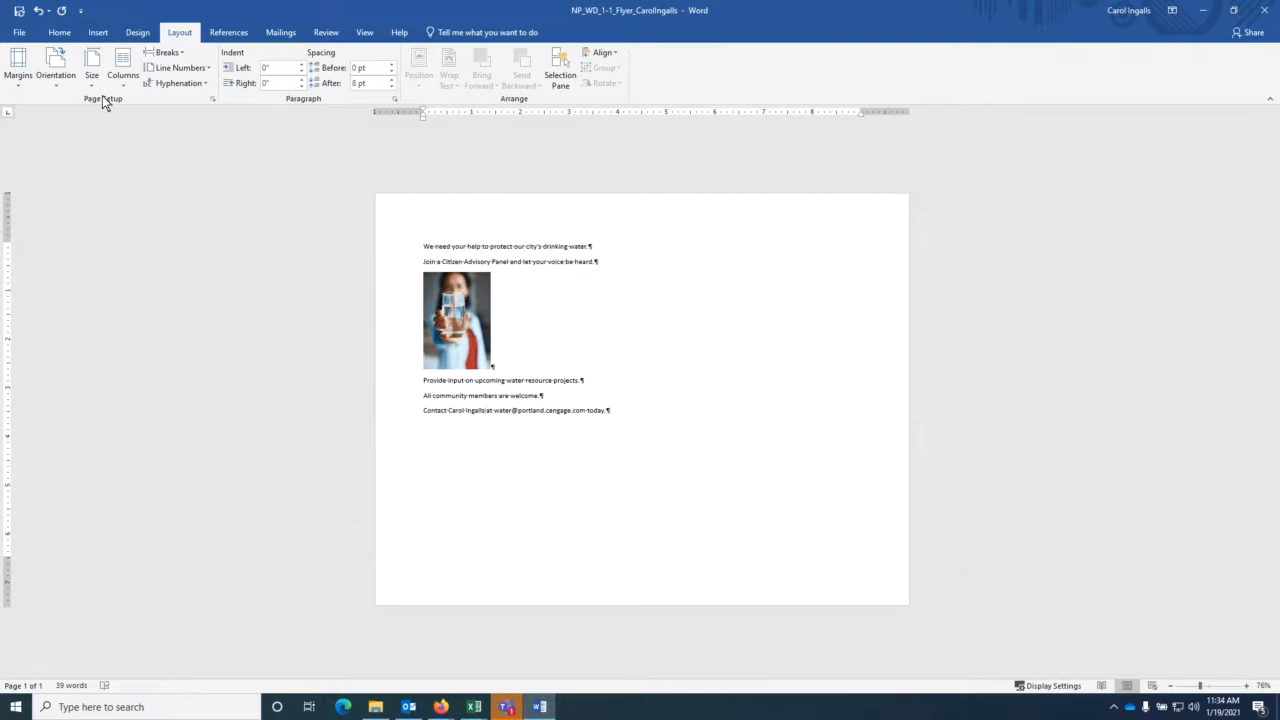
Step: Apply the Narrow margins preset (0.5" on all sides) to the flyer and save the document
click(18, 80)
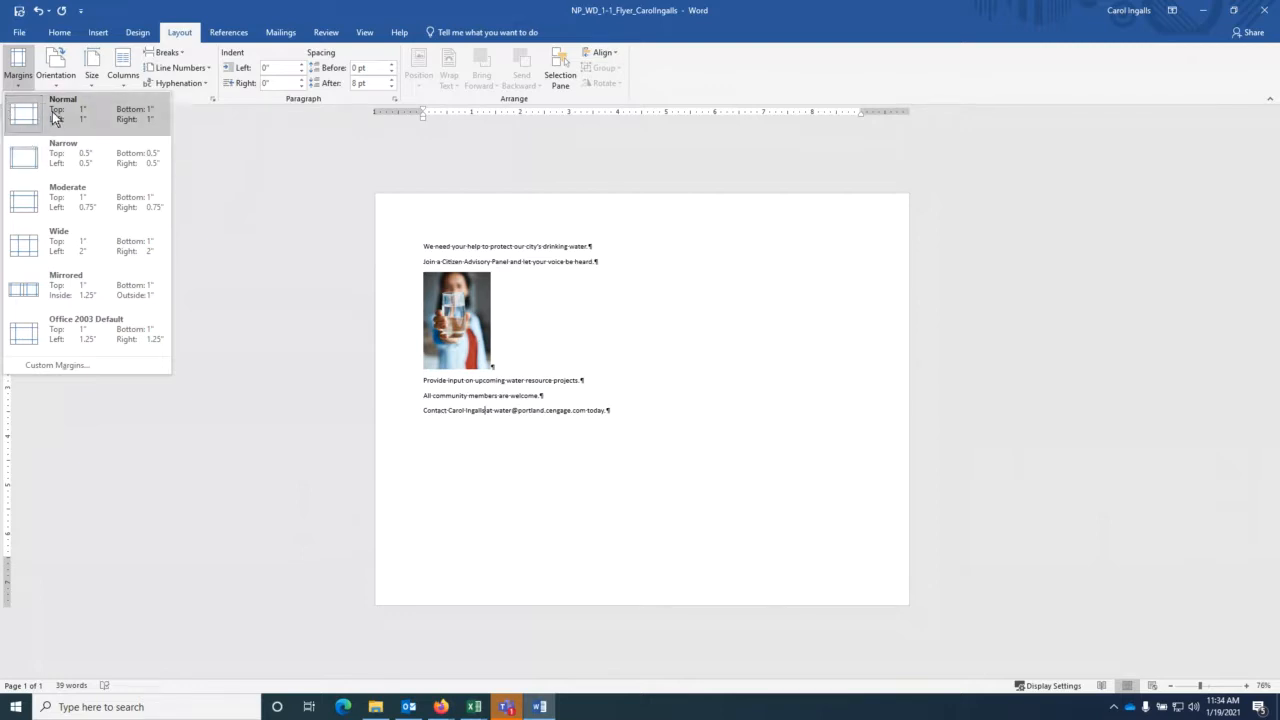
click(91, 154)
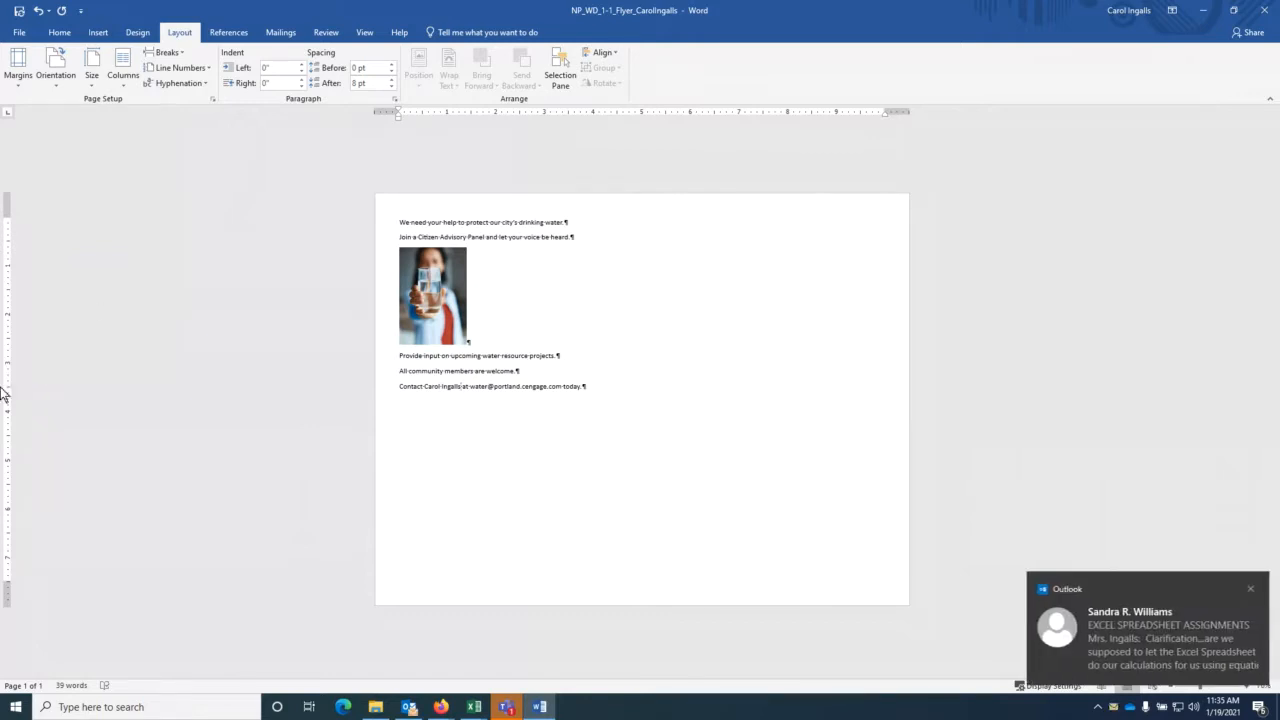
click(1250, 589)
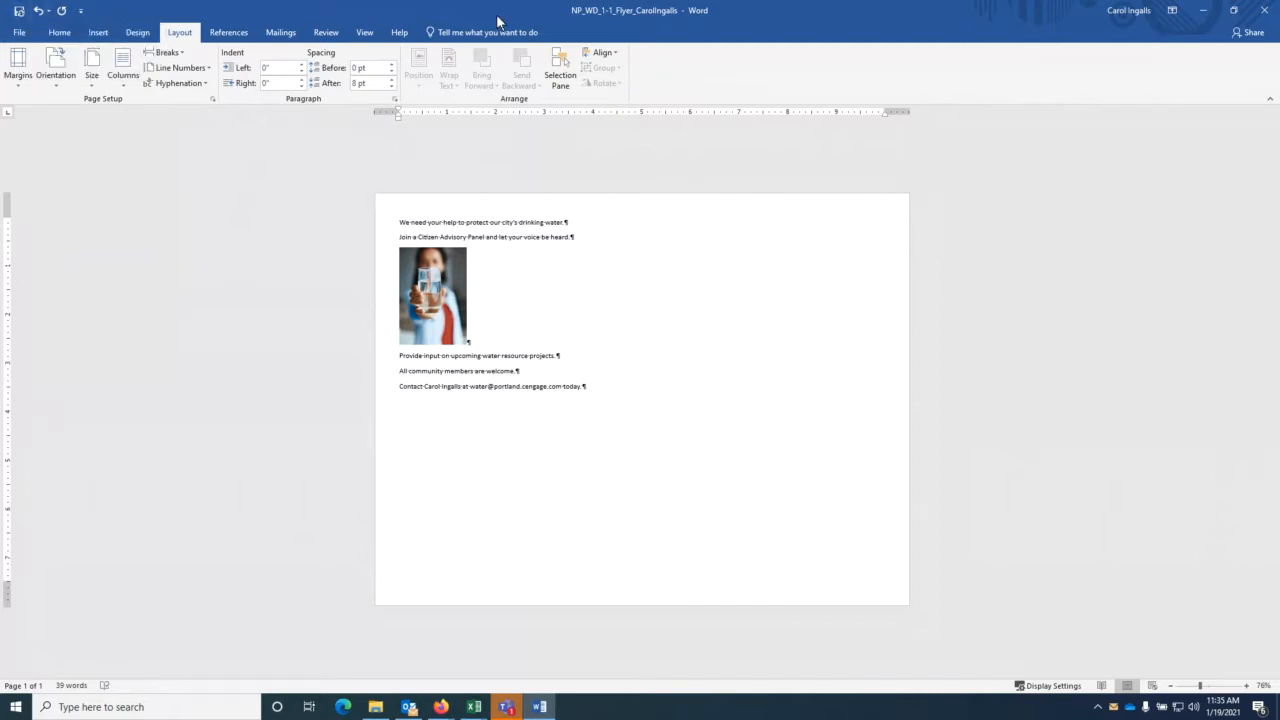
click(19, 12)
Step: Switch from Word to the Firefox window and show the Module 1 online session page
click(1202, 15)
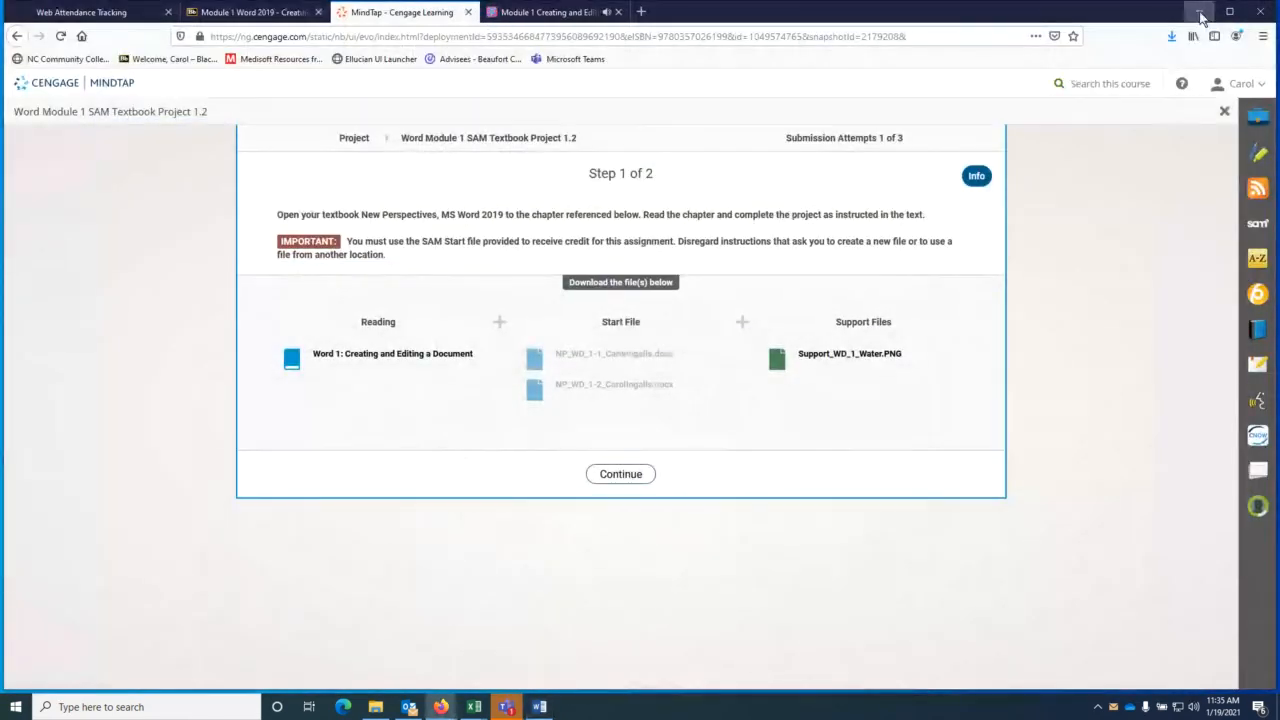
click(550, 12)
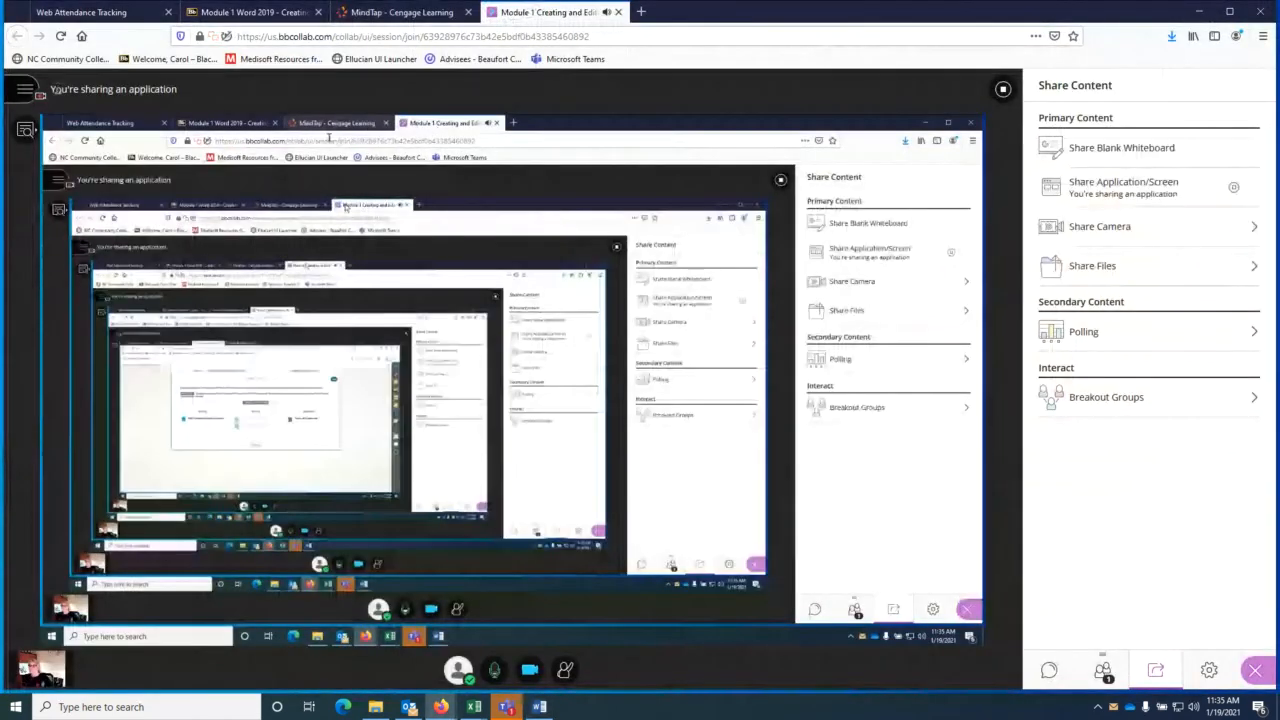